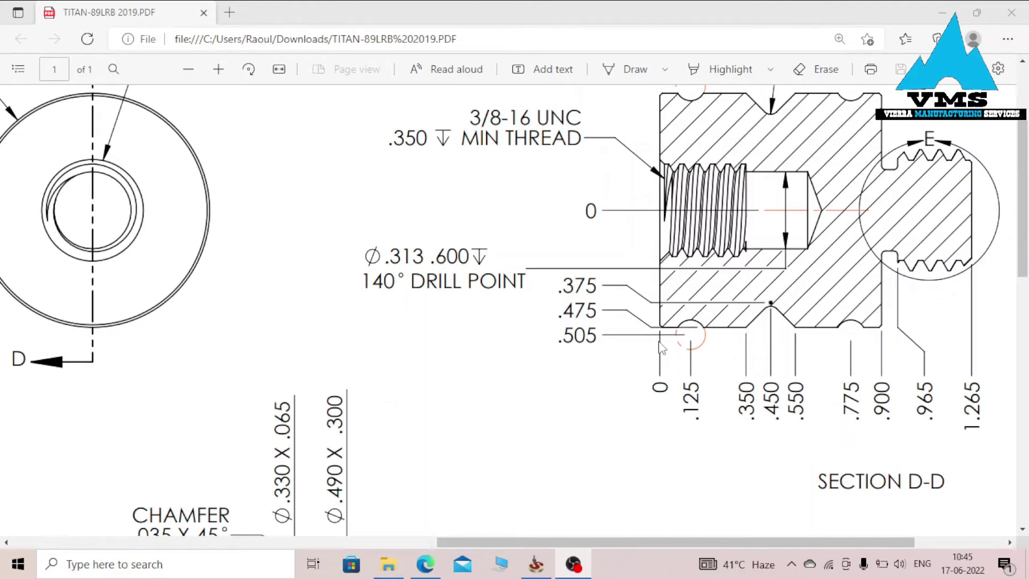
# Examine the section D-D dimensions and the surrounding views in the TITAN-89LRB drawing.
pyautogui.scroll(1, 687, 365)
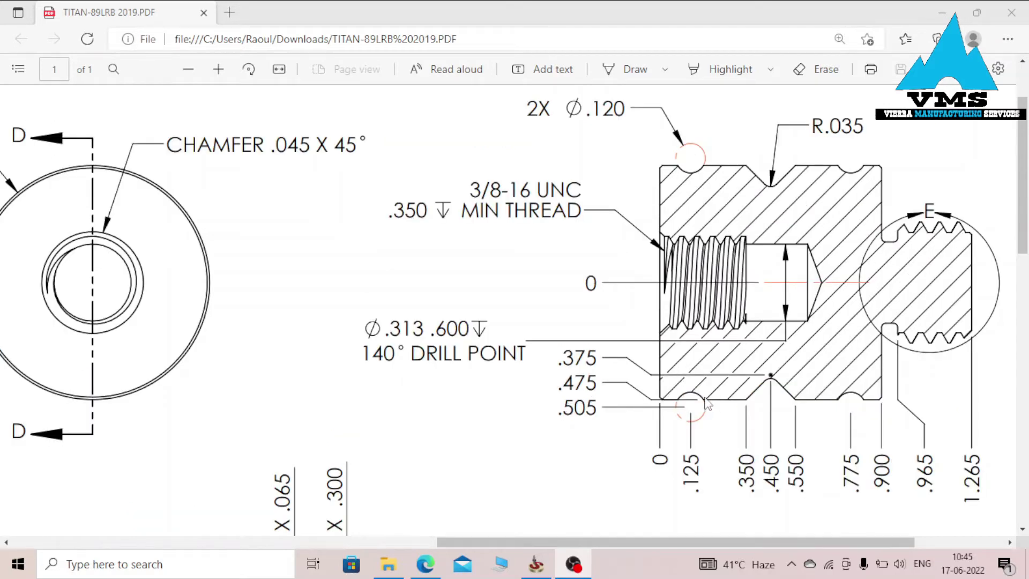
pyautogui.keyDown('ctrl'); pyautogui.scroll(-2, 673, 289); pyautogui.keyUp('ctrl')
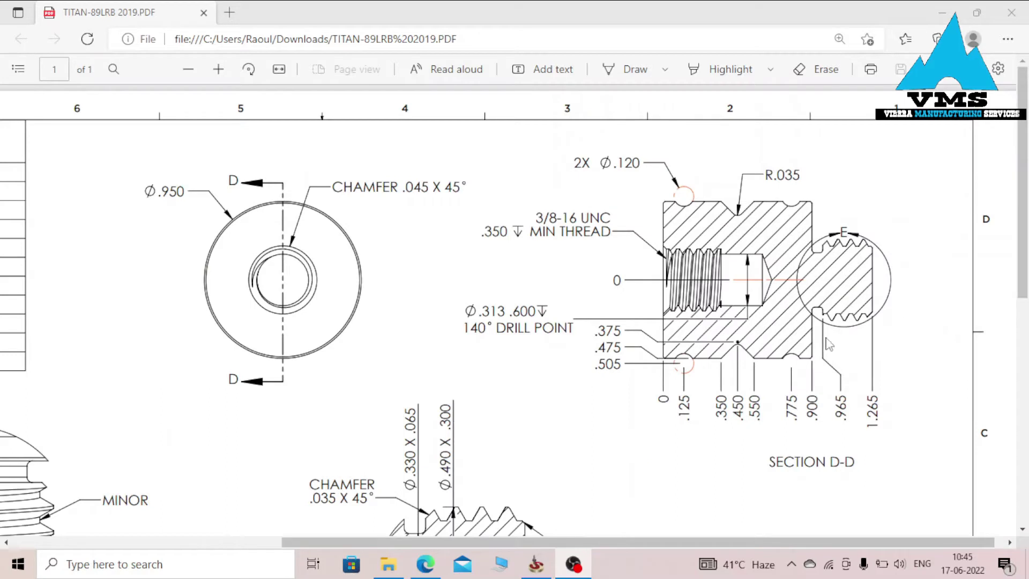
pyautogui.scroll(-2, 548, 452)
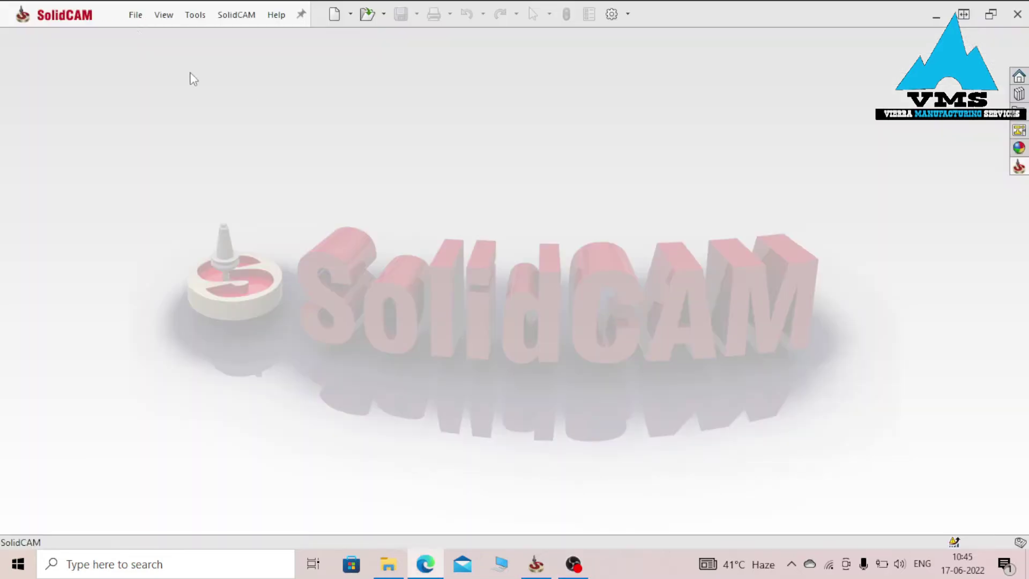
# Switch to SolidCAM, create a new part document and set its units to IPS (inch, pound, second).
pyautogui.click(136, 16)
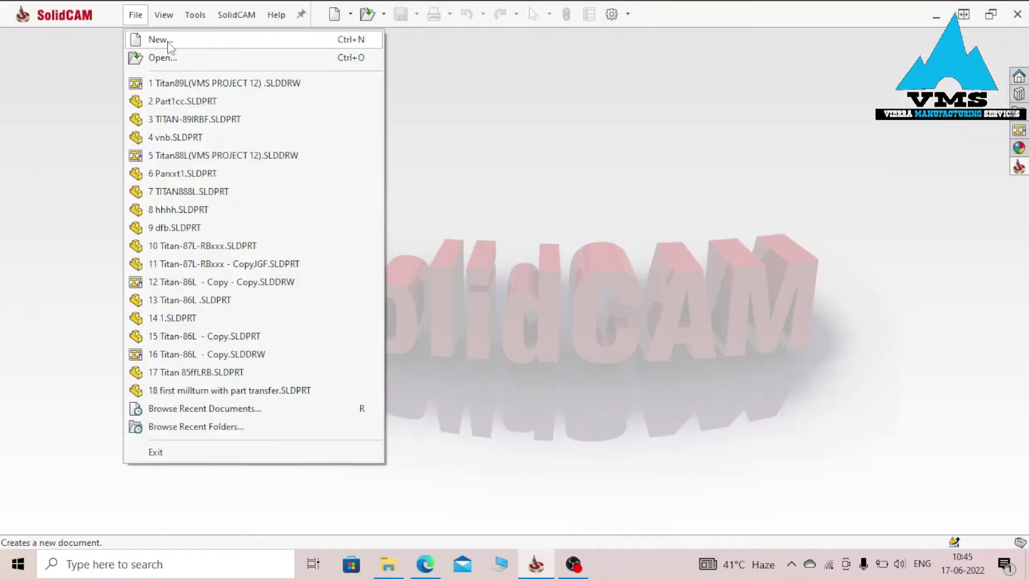
pyautogui.click(161, 39)
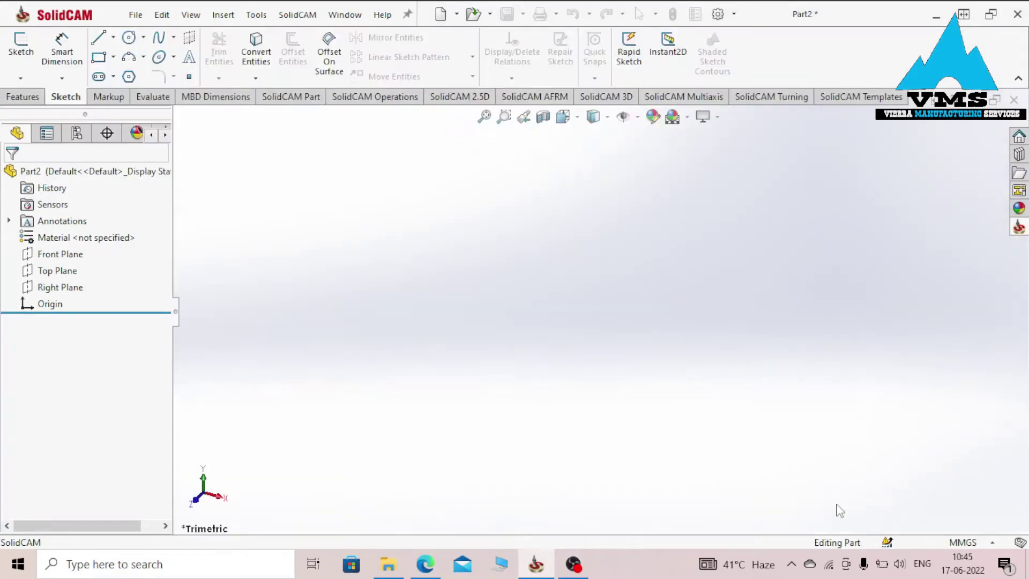
pyautogui.click(964, 543)
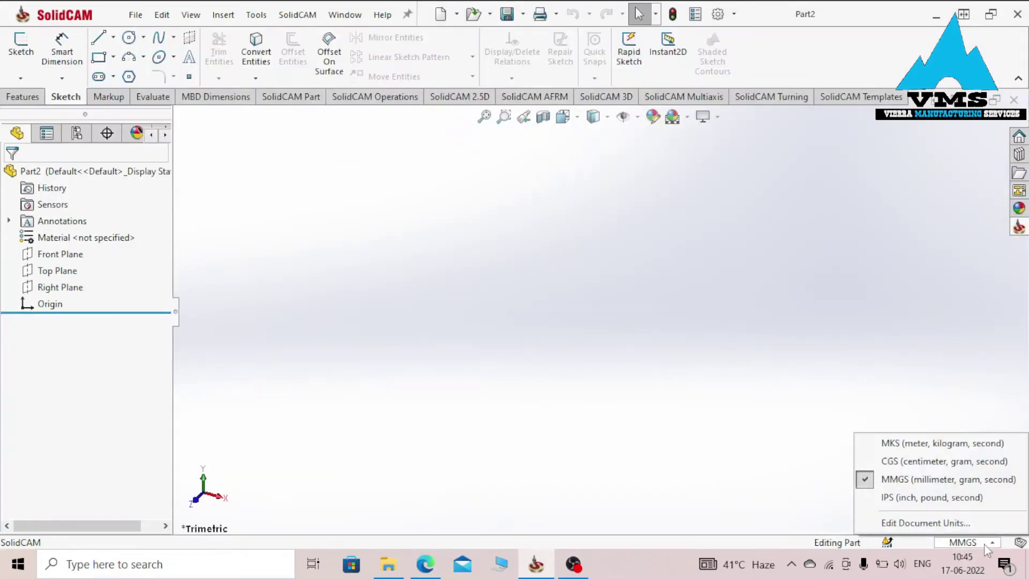
pyautogui.click(891, 497)
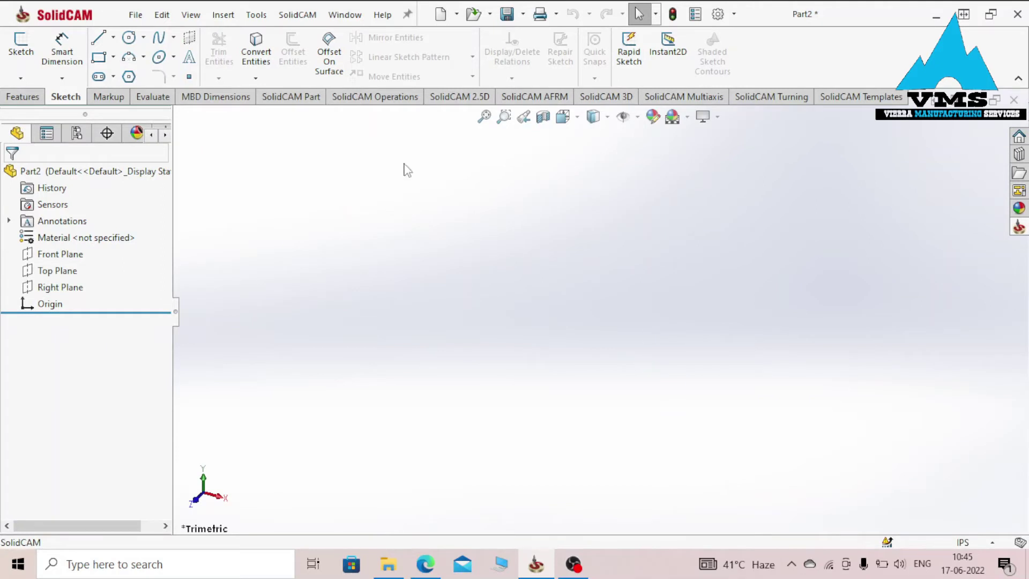
# Start a sketch on the Front Plane and draw a horizontal line about 5.1 in long from the origin.
pyautogui.click(21, 45)
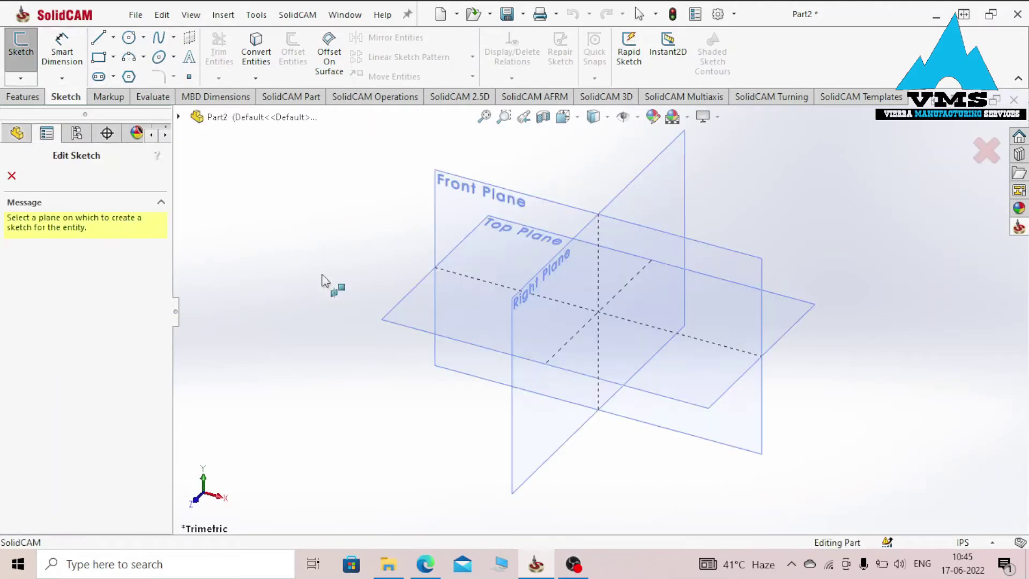
pyautogui.click(674, 240)
pyautogui.click(113, 37)
pyautogui.click(126, 53)
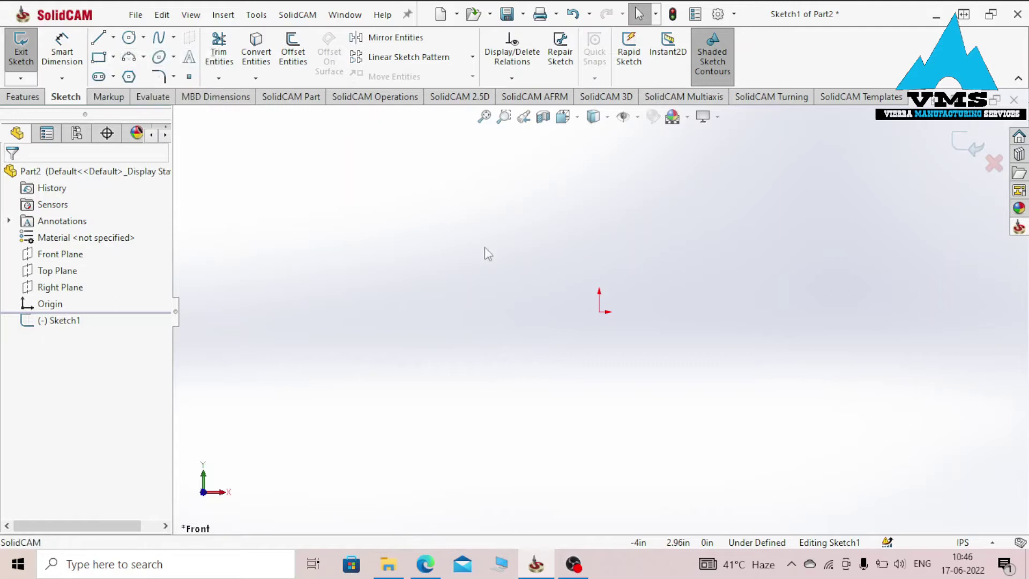
pyautogui.click(600, 312)
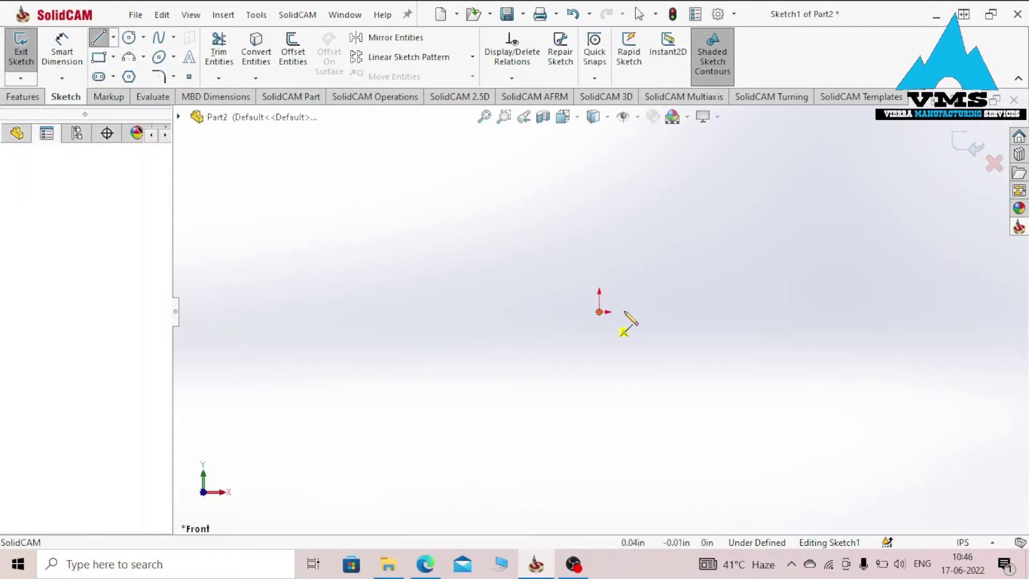
pyautogui.click(949, 314)
# Dimension the horizontal line's length as 1.265 in and place the dimension above the line.
pyautogui.scroll(-2, 953, 321)
pyautogui.moveTo(811, 274); pyautogui.dragTo(812, 228, button='right')
pyautogui.click(715, 320)
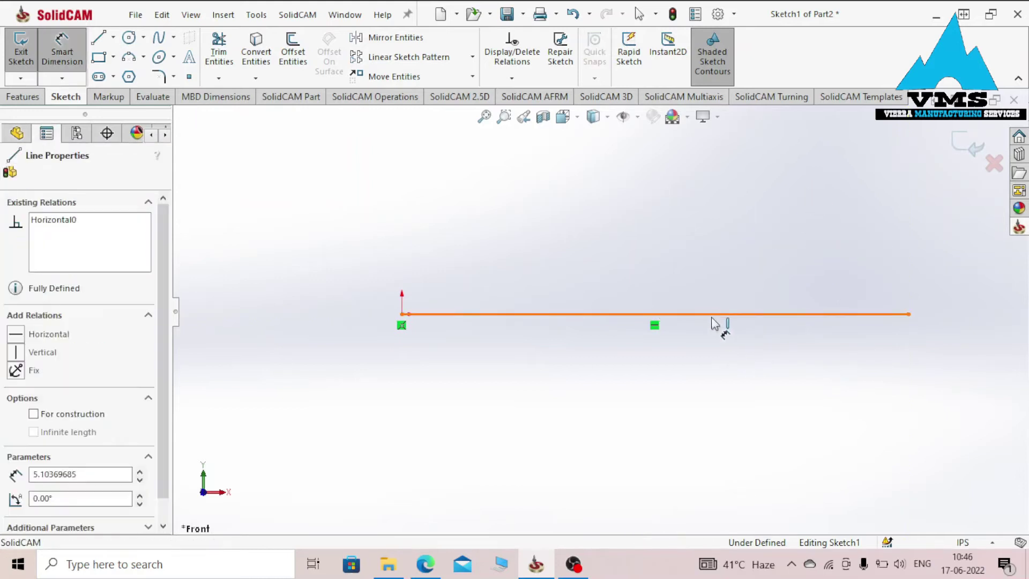
pyautogui.click(684, 368)
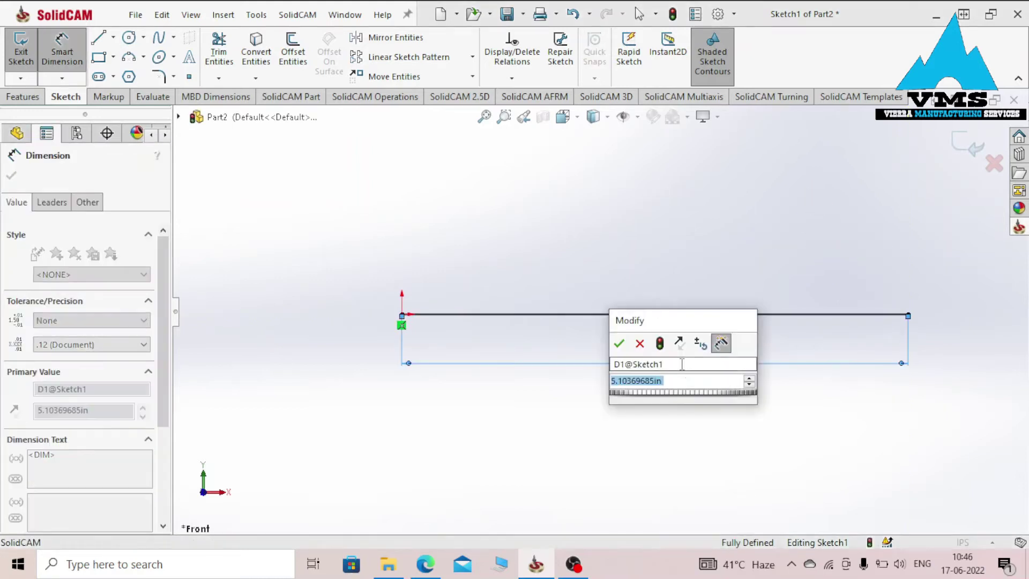
pyautogui.write('1.')
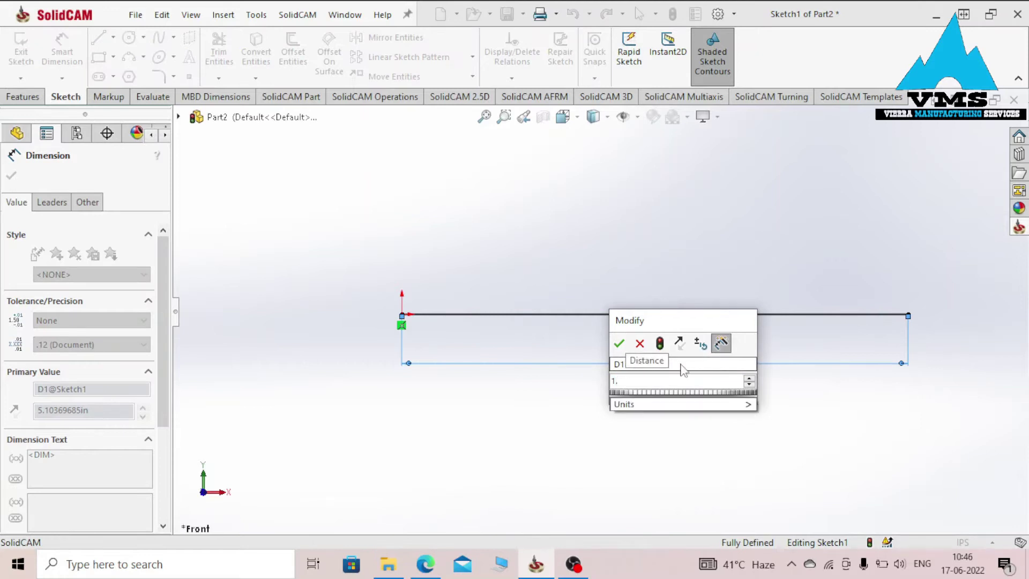
pyautogui.write('265')
pyautogui.press('Return')
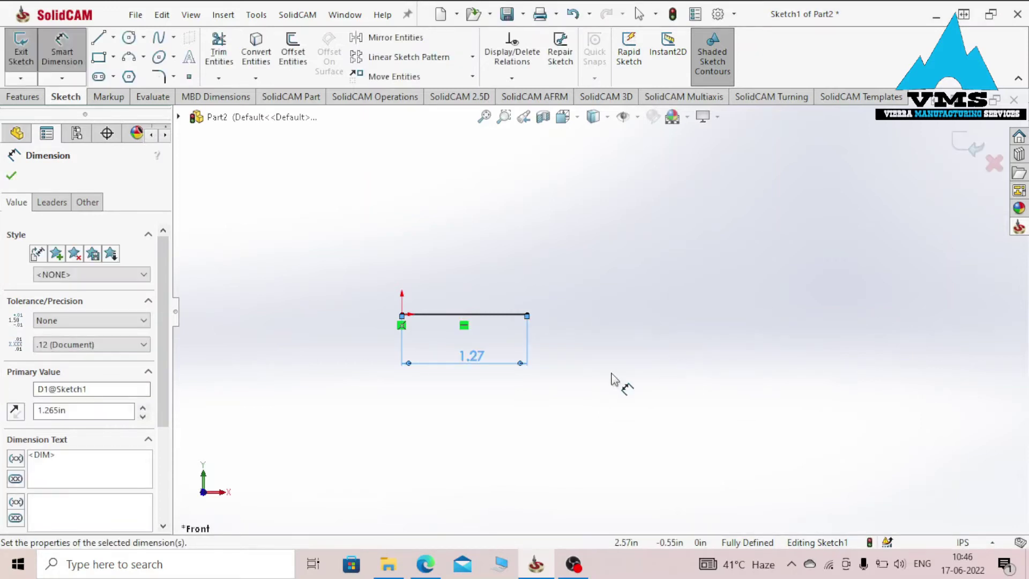
pyautogui.press('f')
pyautogui.press('Escape')
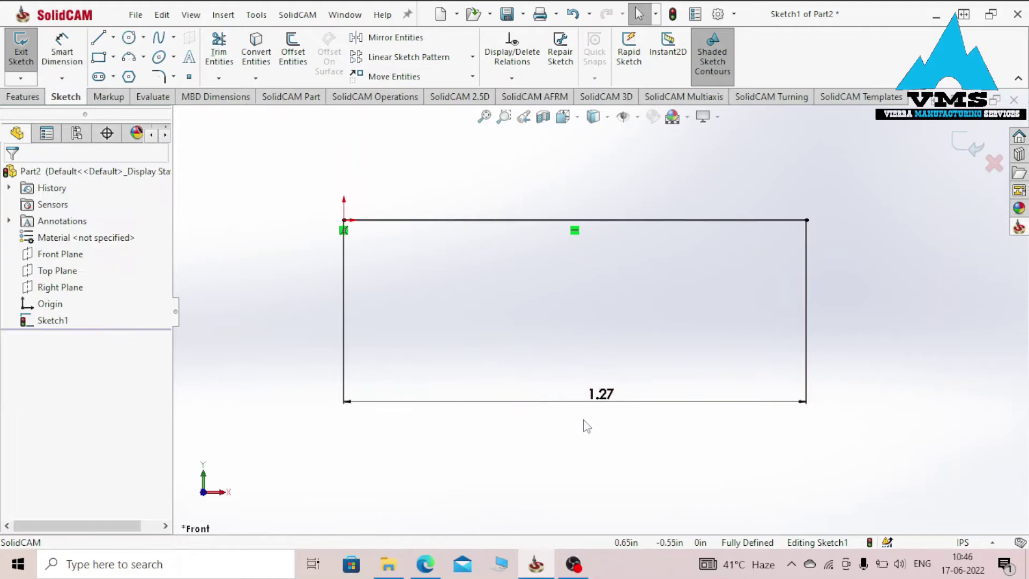
pyautogui.moveTo(593, 405); pyautogui.dragTo(577, 177)
pyautogui.click(589, 317)
# Sketch a closed stepped profile below the axis line, with a body about 1.04 by 0.43 in, a narrow undercut and an end stub.
pyautogui.moveTo(362, 335); pyautogui.dragTo(297, 340, button='right')
pyautogui.click(343, 219)
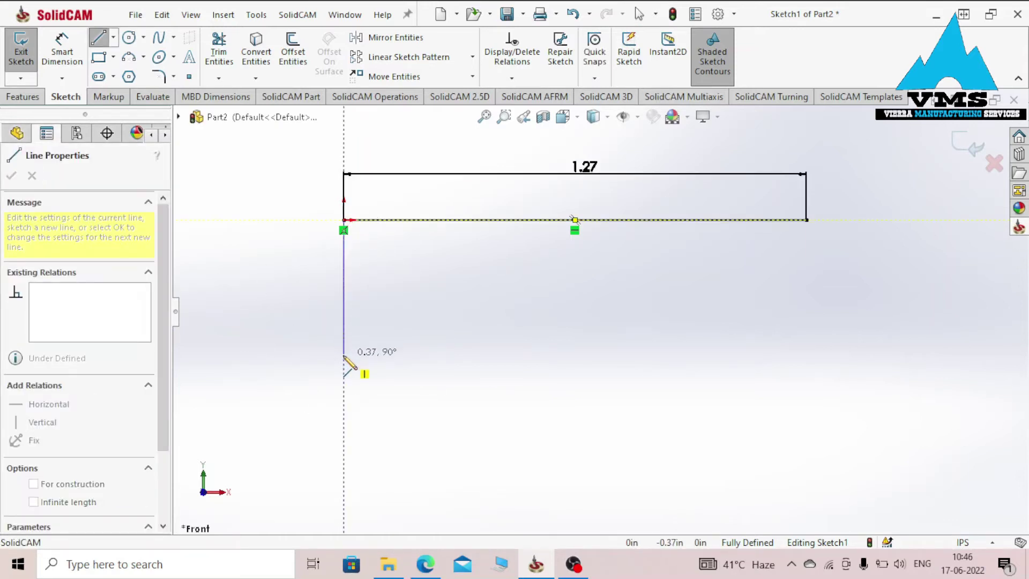
pyautogui.click(344, 375)
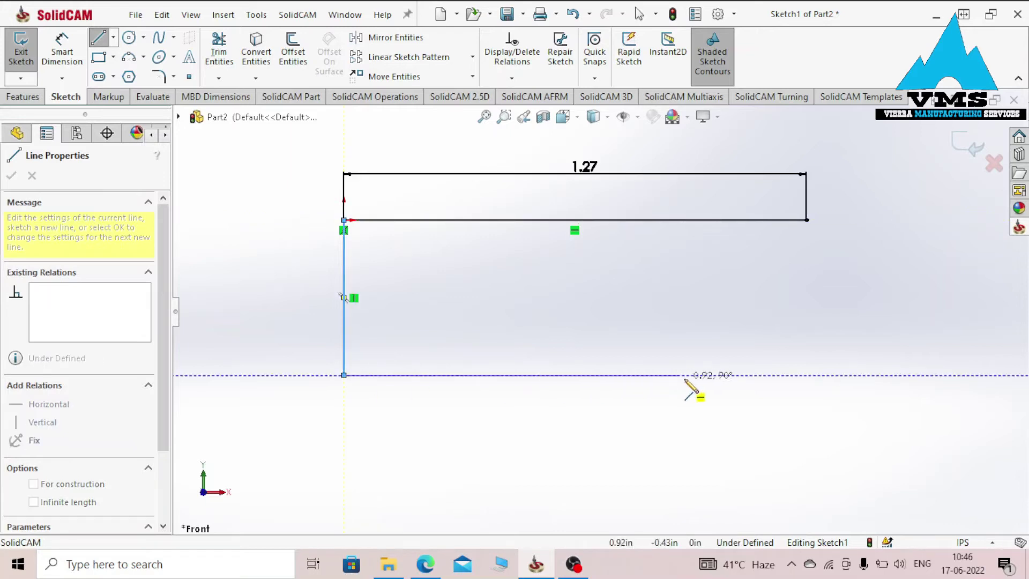
pyautogui.click(722, 375)
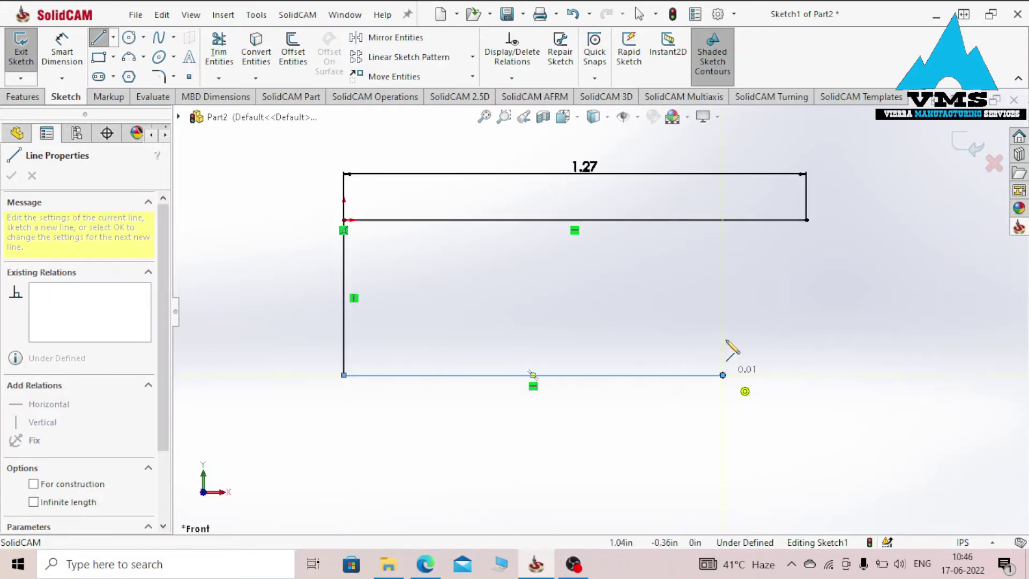
pyautogui.click(722, 280)
pyautogui.click(745, 310)
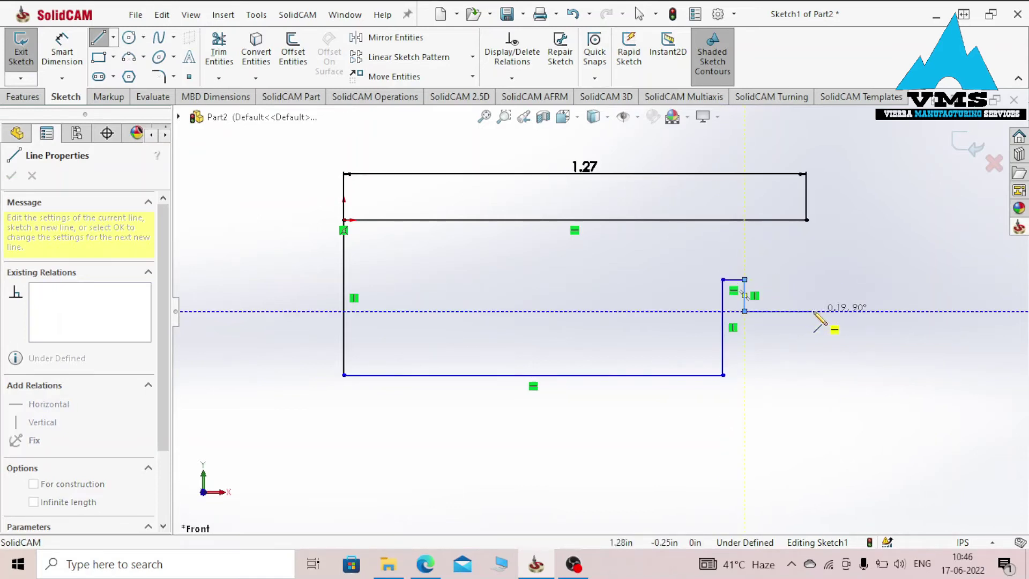
pyautogui.click(807, 311)
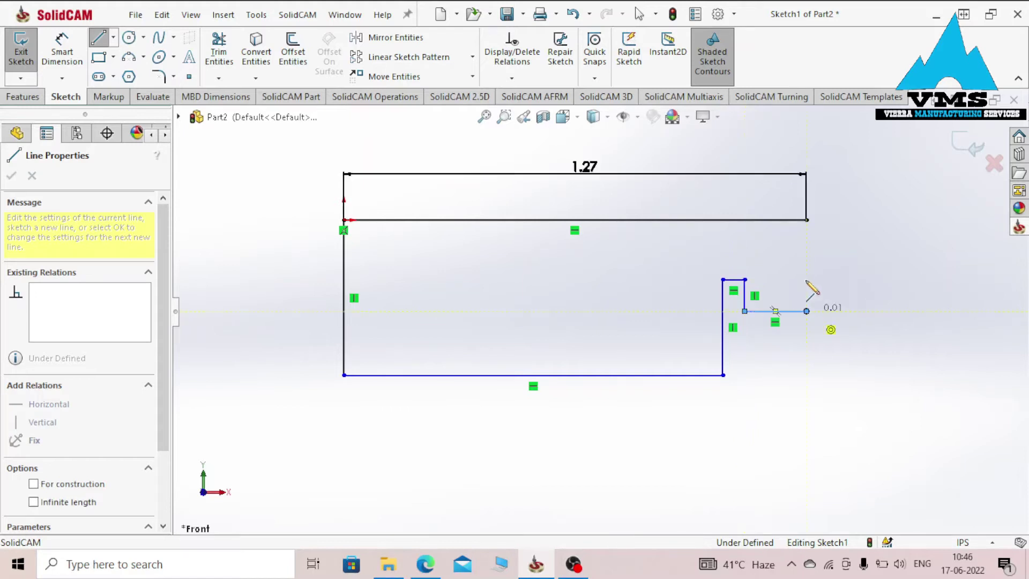
pyautogui.click(807, 221)
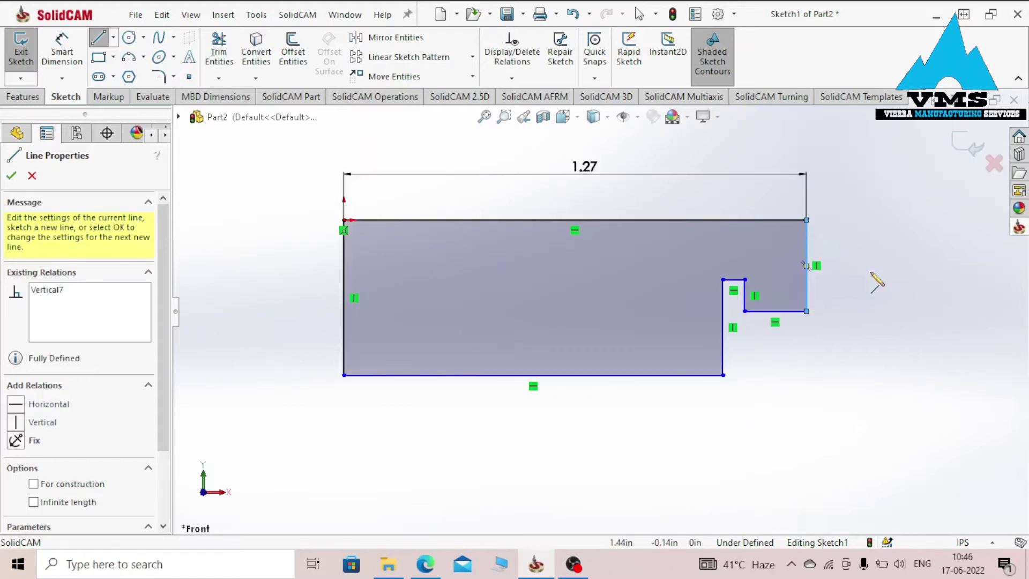
pyautogui.press('Escape')
# Dimension the end stub's lower edge from the axis line as .49/2 in.
pyautogui.moveTo(873, 292); pyautogui.dragTo(875, 200, button='right')
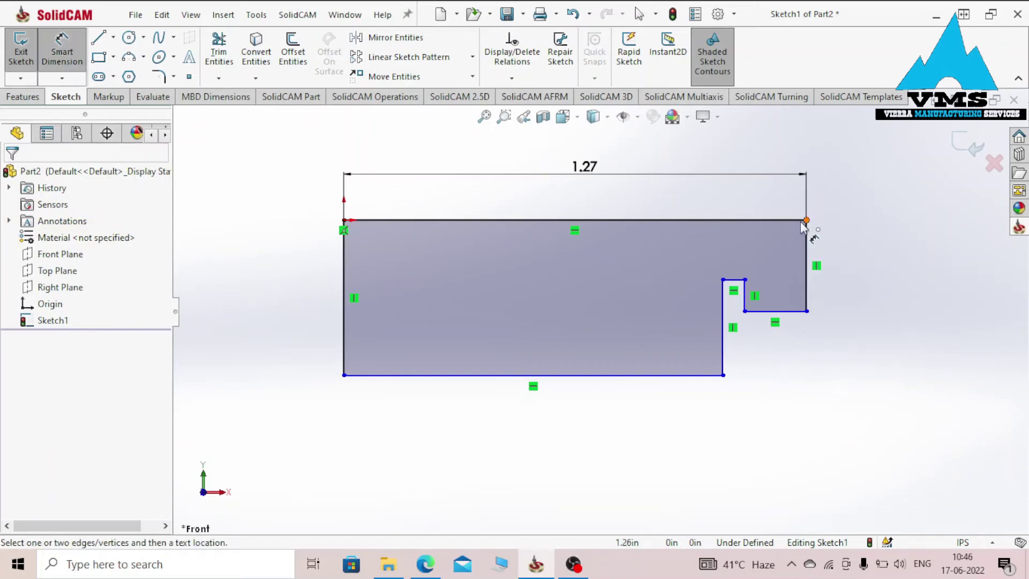
pyautogui.click(772, 220)
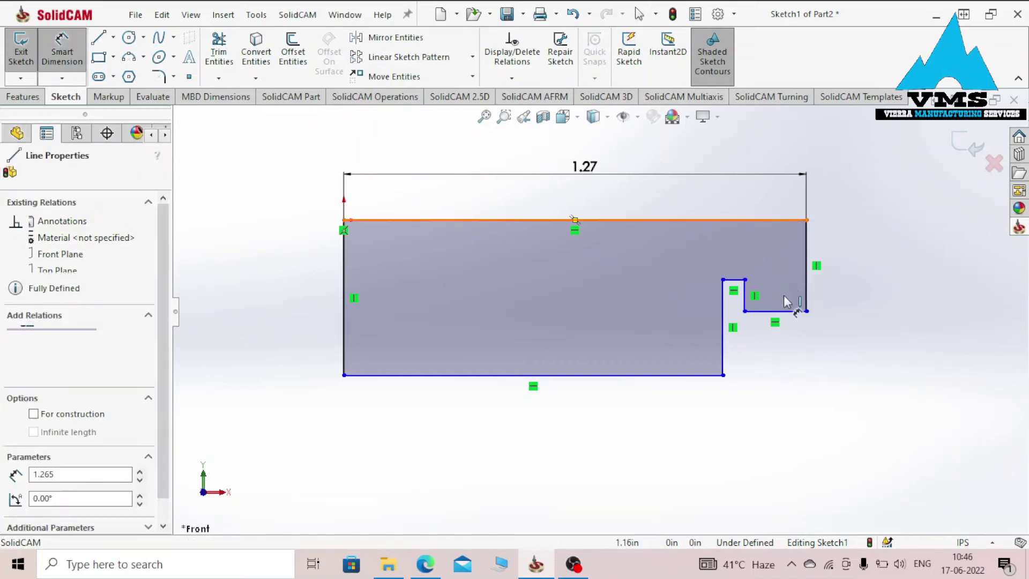
pyautogui.click(792, 312)
pyautogui.click(875, 275)
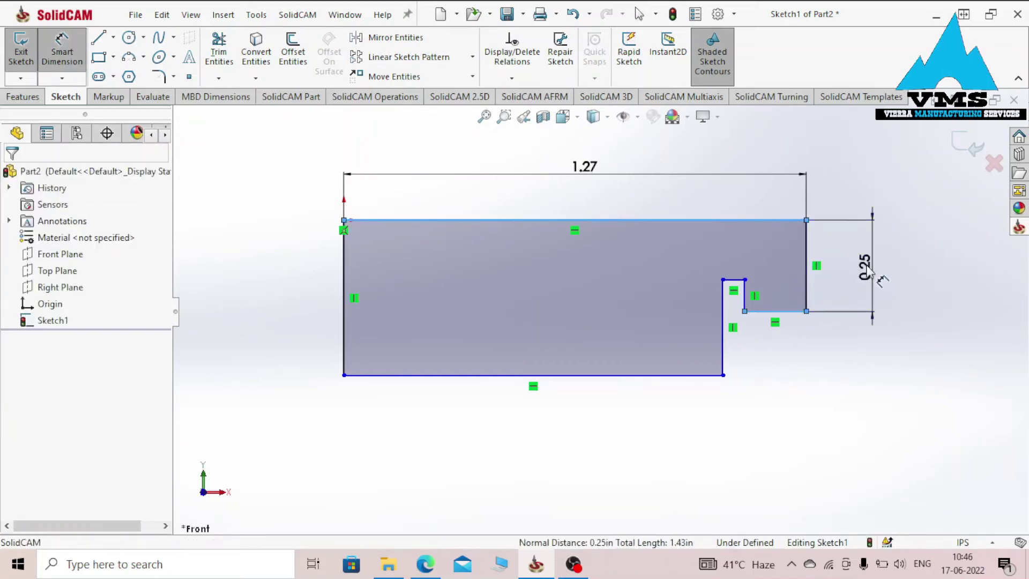
pyautogui.write('.49/2')
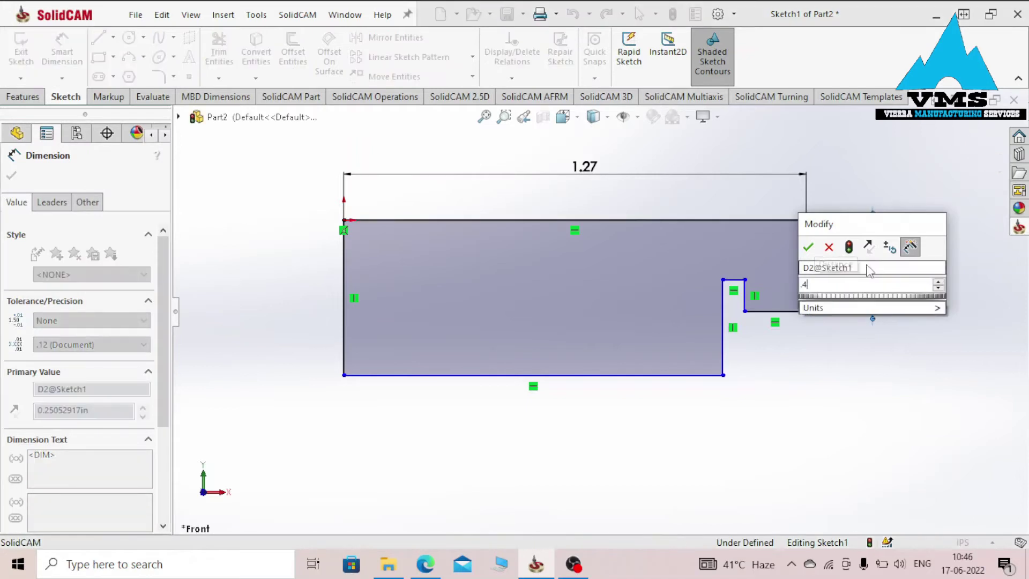
pyautogui.press('Return')
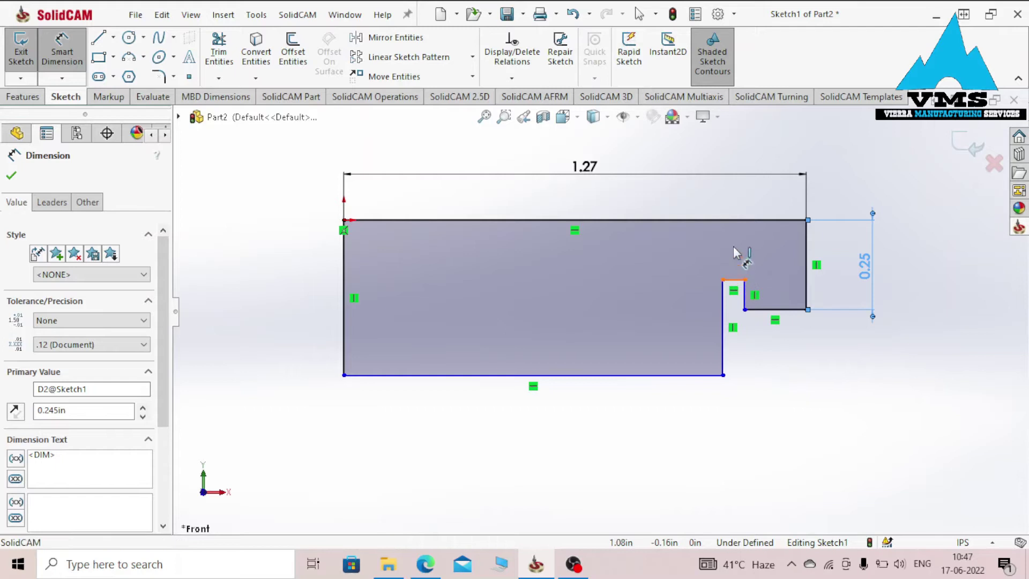
# Dimension the undercut's horizontal edge from the axis line as .33/2 in.
pyautogui.click(738, 279)
pyautogui.click(736, 220)
pyautogui.click(947, 247)
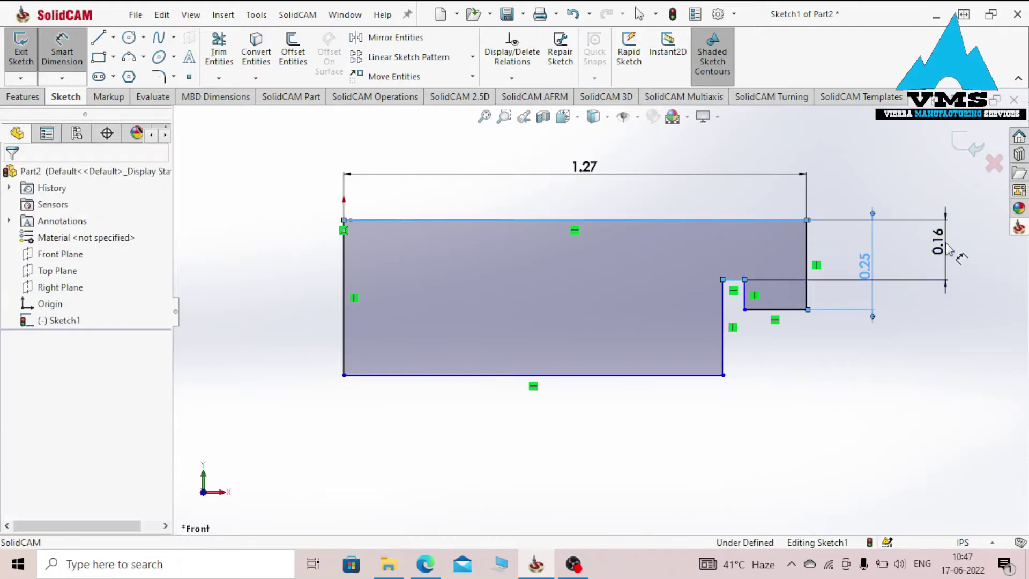
pyautogui.write('.33')
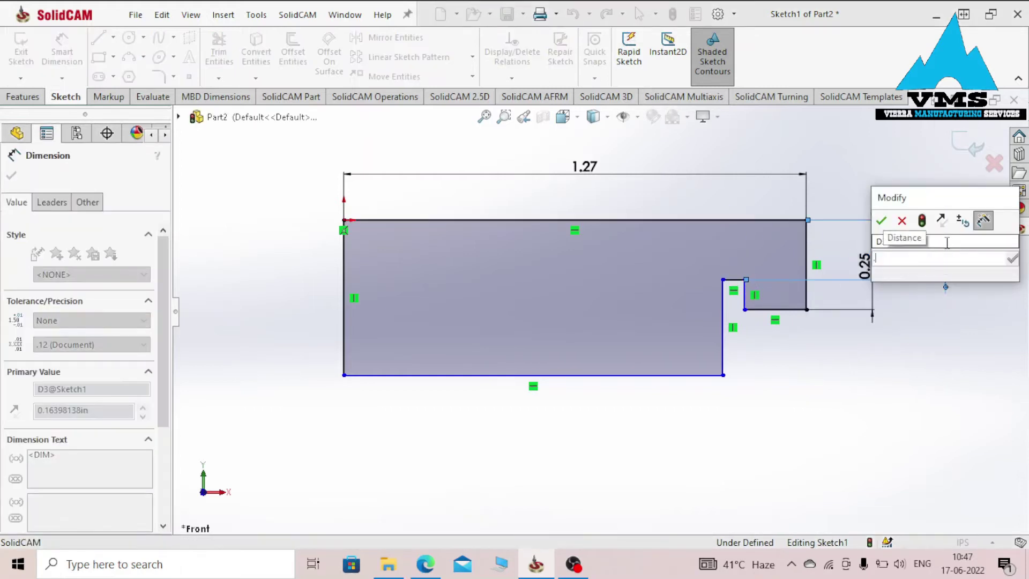
pyautogui.write('/2')
pyautogui.press('Return')
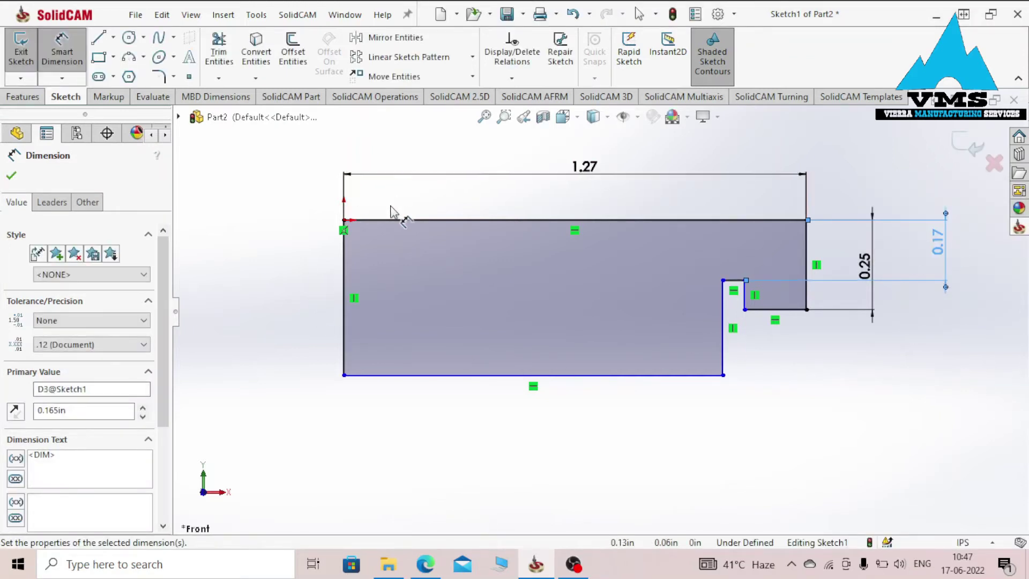
# Dimension the vertical edge at the origin as 0.475 in.
pyautogui.click(344, 281)
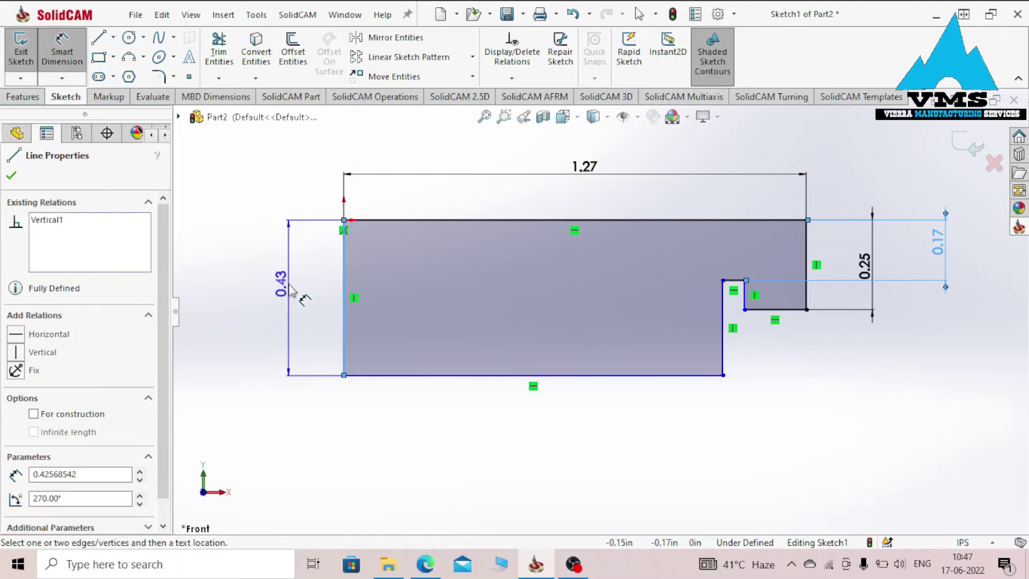
pyautogui.click(289, 292)
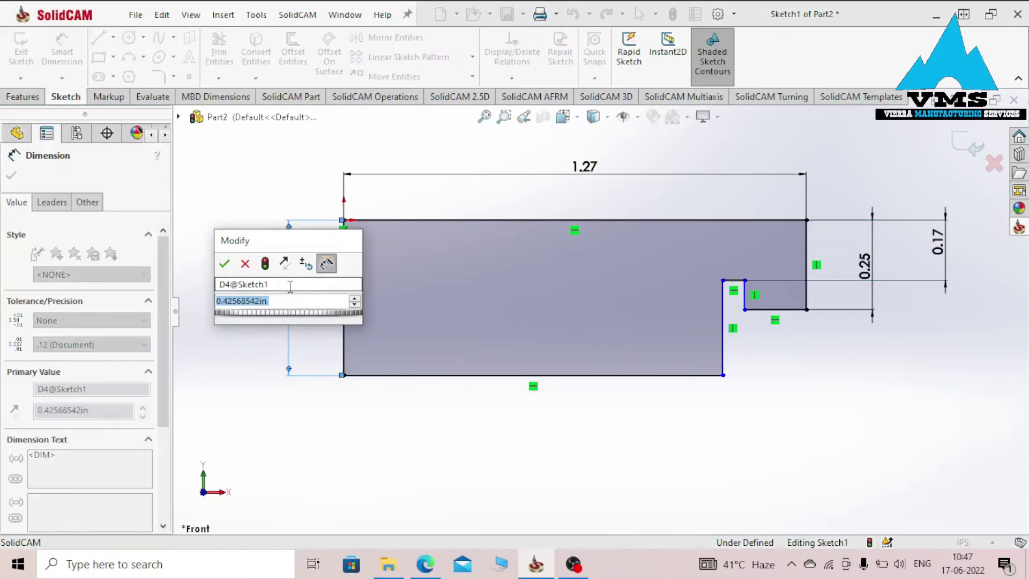
pyautogui.write('.475')
pyautogui.press('Return')
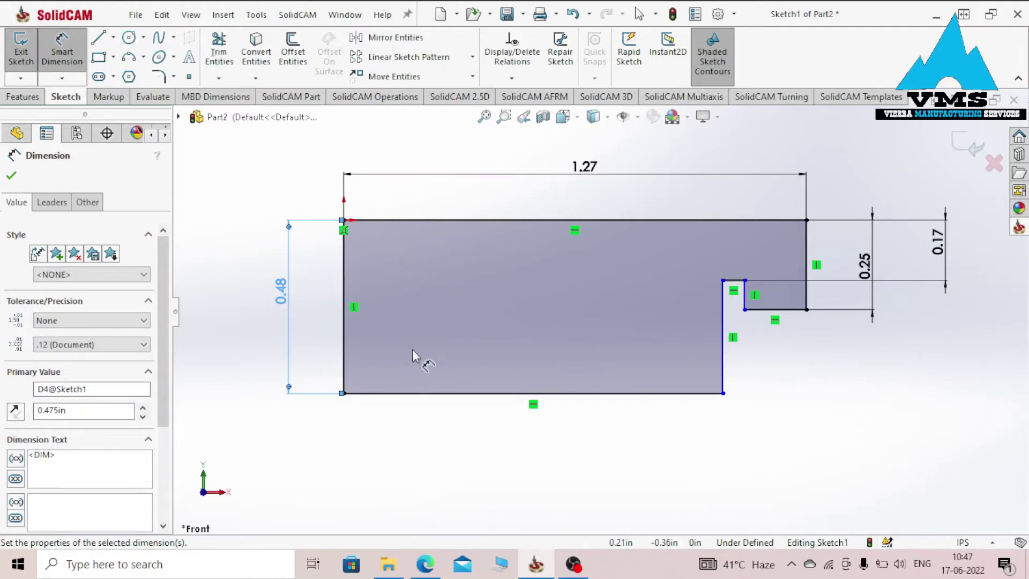
# Dimension the body-side wall of the undercut from the vertical edge at the origin as 0.90 in.
pyautogui.click(725, 337)
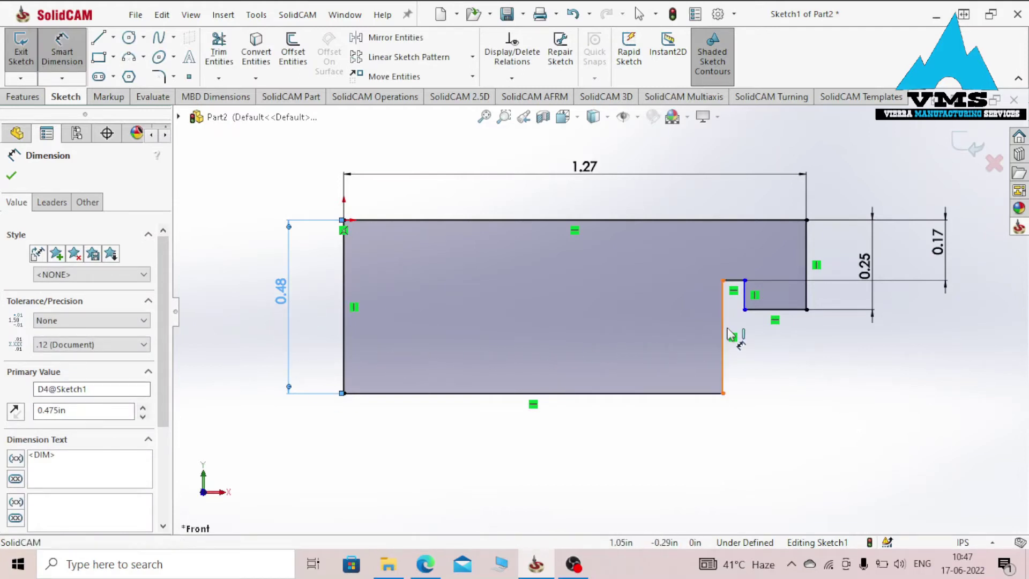
pyautogui.click(376, 393)
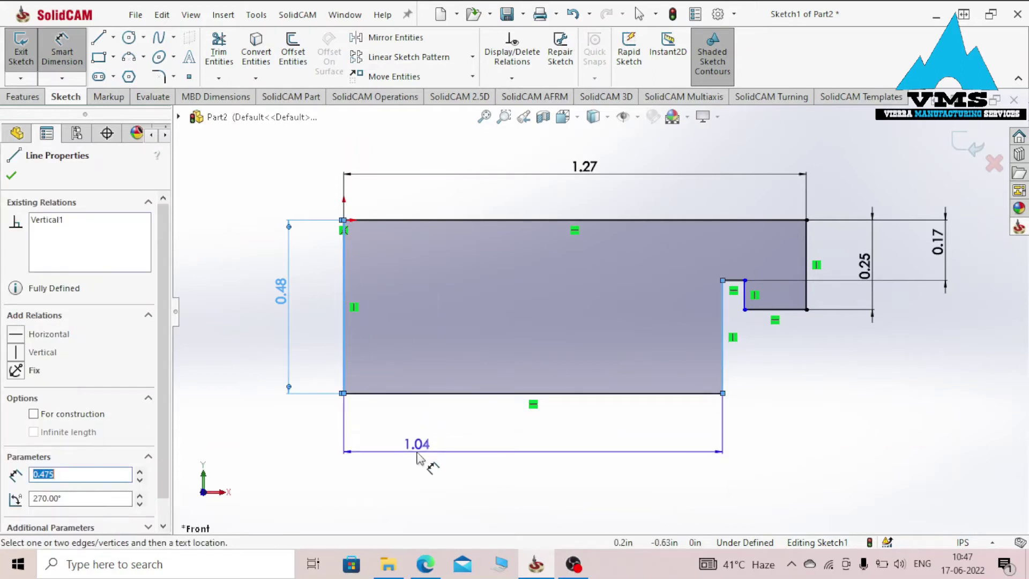
pyautogui.click(419, 457)
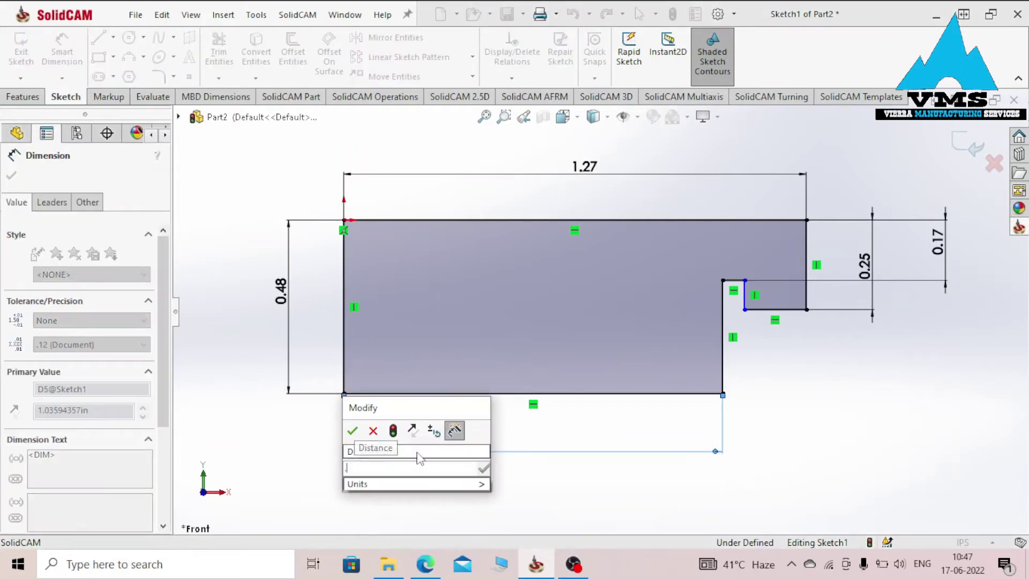
pyautogui.press('Return')
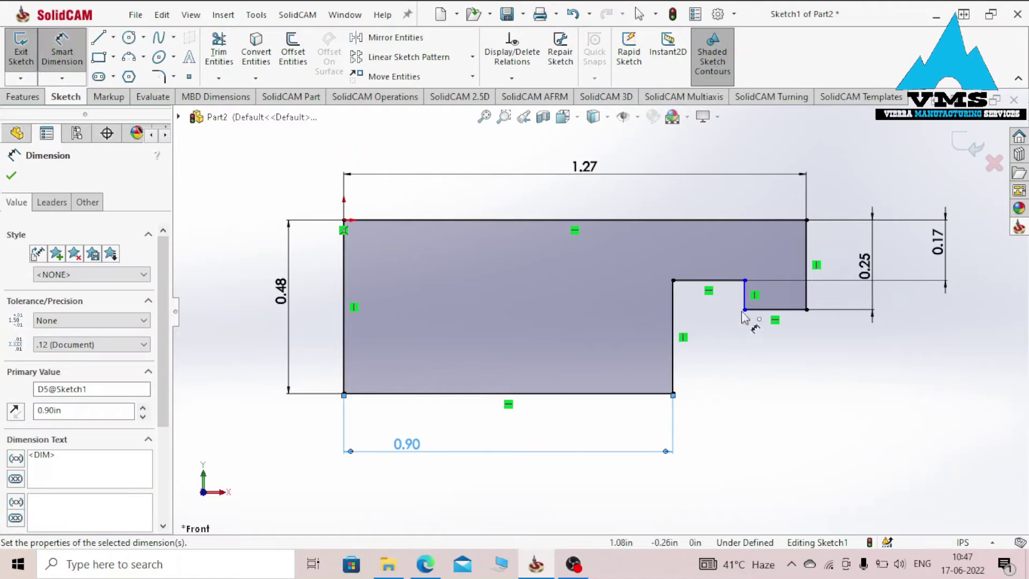
# Dimension the stub-side wall of the undercut from the vertical edge at the origin as 0.965 in.
pyautogui.click(745, 303)
pyautogui.click(345, 378)
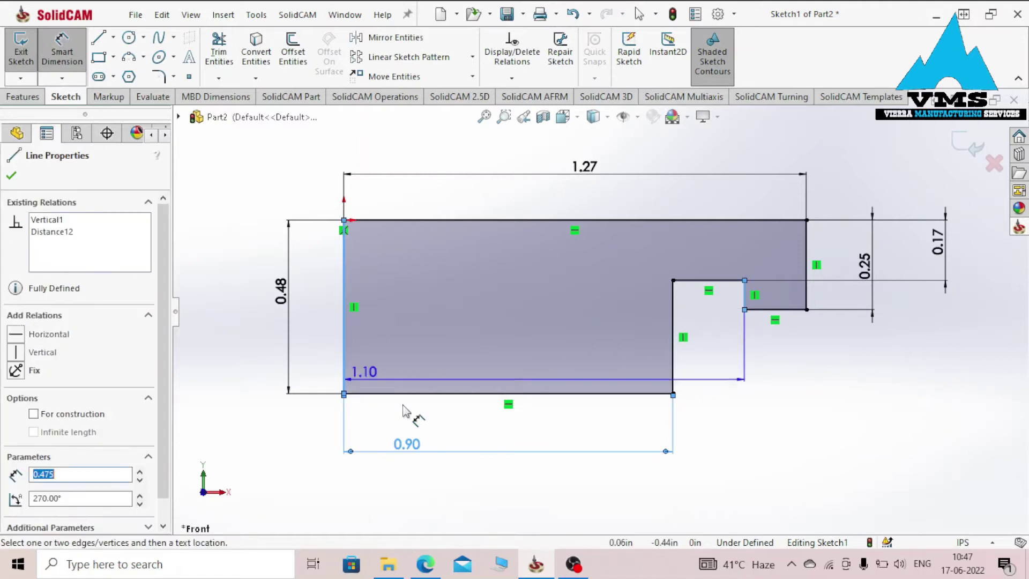
pyautogui.click(446, 434)
pyautogui.write('.965')
pyautogui.press('Return')
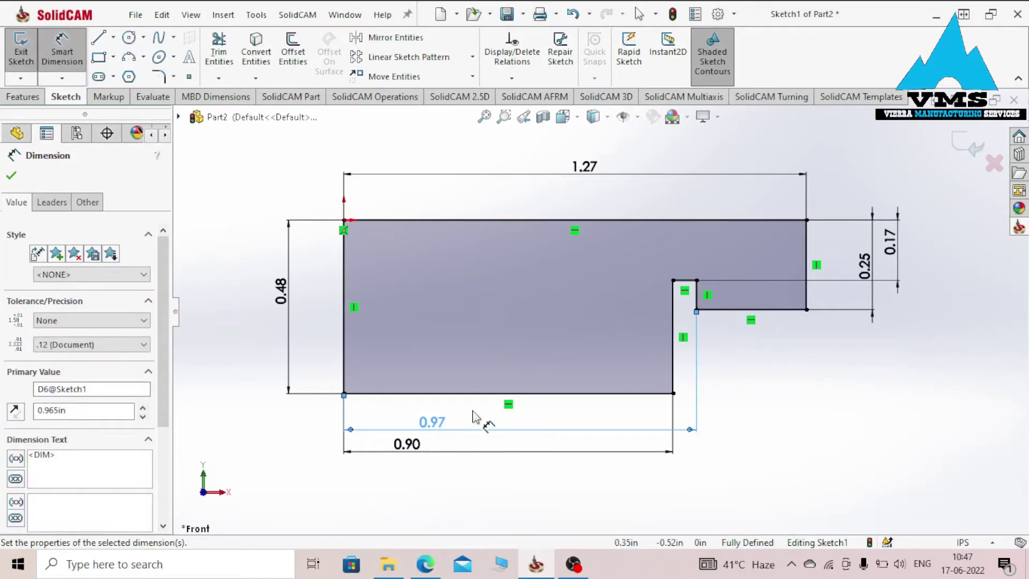
# Sketch a circle inside the body near its lower corner on the origin side and set its diameter to 0.12 in.
pyautogui.keyDown('ctrl'); pyautogui.moveTo(450, 434); pyautogui.dragTo(476, 415, button='middle'); pyautogui.keyUp('ctrl')
pyautogui.moveTo(826, 402); pyautogui.dragTo(896, 401, button='right')
pyautogui.click(425, 340)
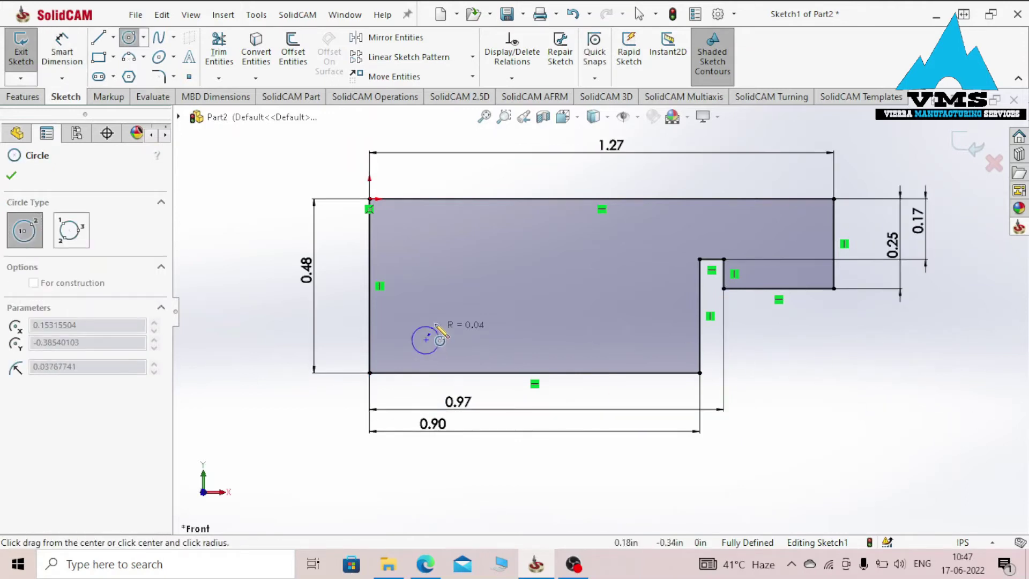
pyautogui.click(447, 337)
pyautogui.moveTo(820, 361); pyautogui.dragTo(820, 311, button='right')
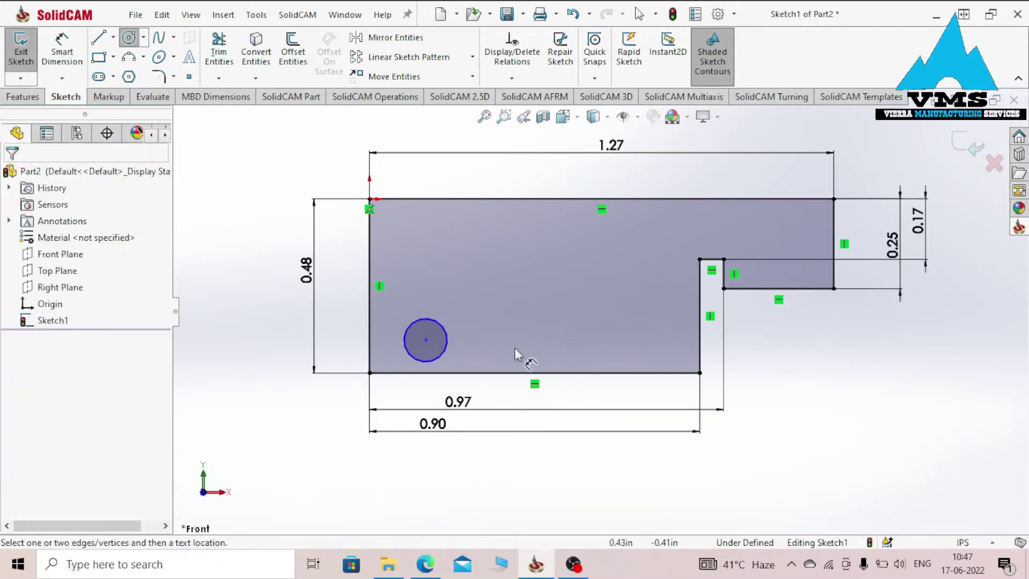
pyautogui.click(444, 339)
pyautogui.click(470, 298)
pyautogui.write('0.12')
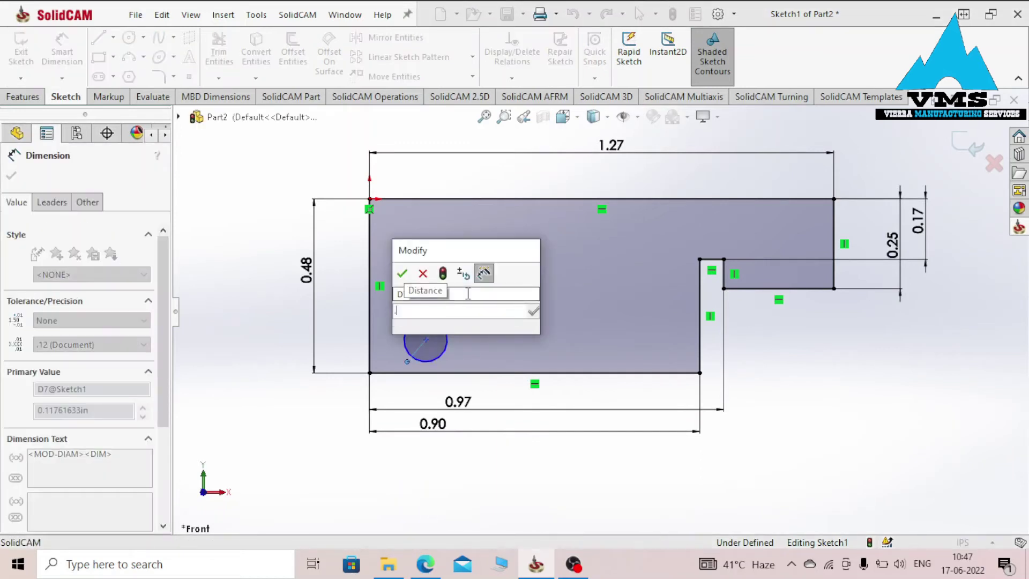
pyautogui.press('Return')
# Dimension the circle's centre from the vertical edge at the origin as 0.125 in.
pyautogui.scroll(2, 438, 335)
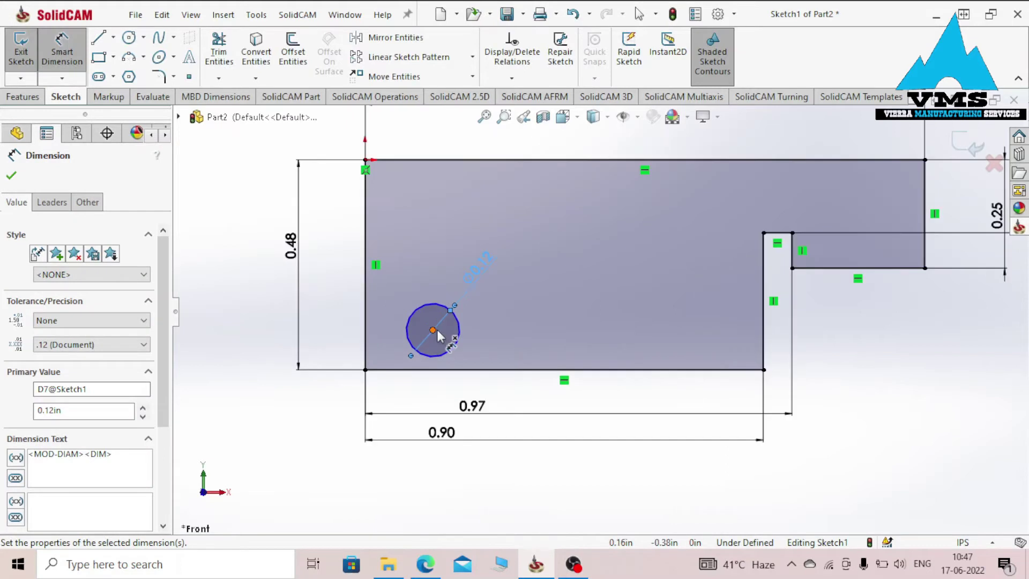
pyautogui.click(434, 331)
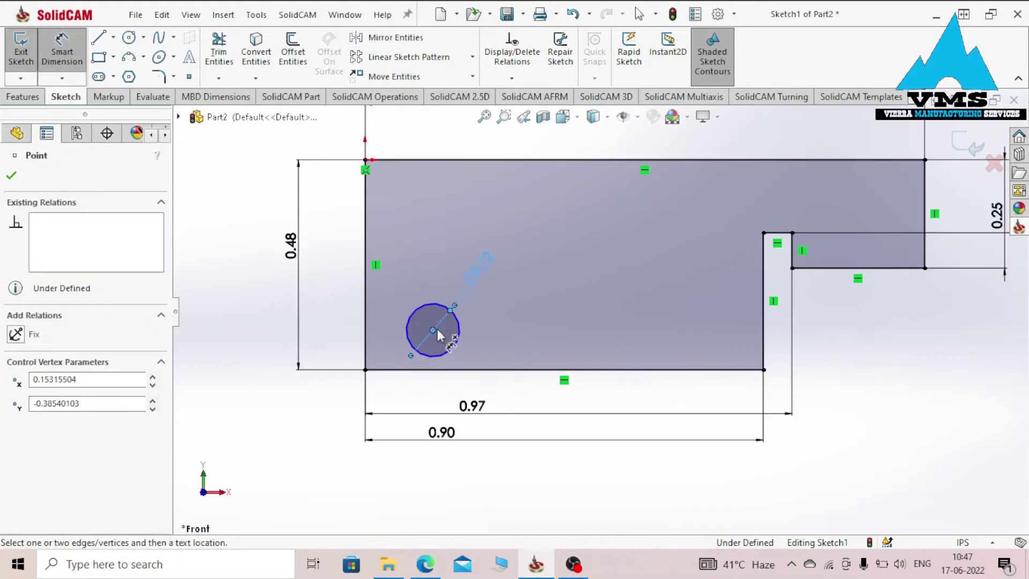
pyautogui.click(365, 335)
pyautogui.click(398, 402)
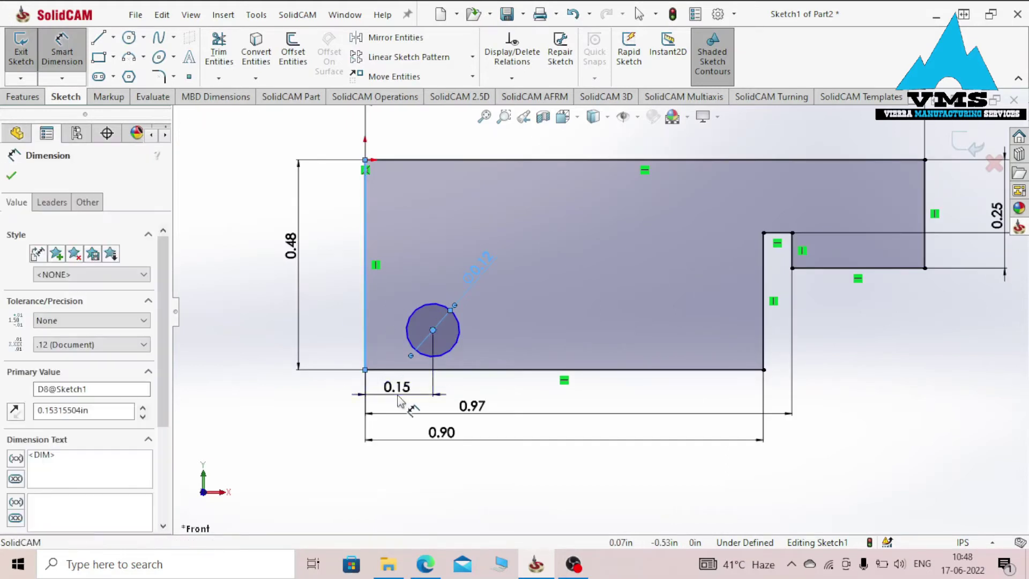
pyautogui.write('.125')
pyautogui.press('Return')
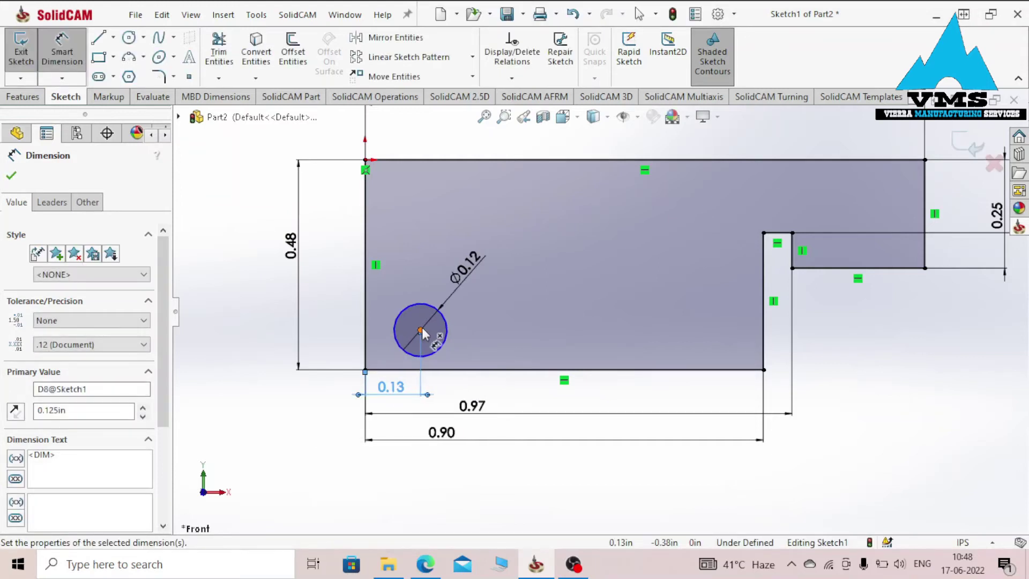
# Dimension the circle's centre from the axis line as 0.505 in.
pyautogui.click(421, 331)
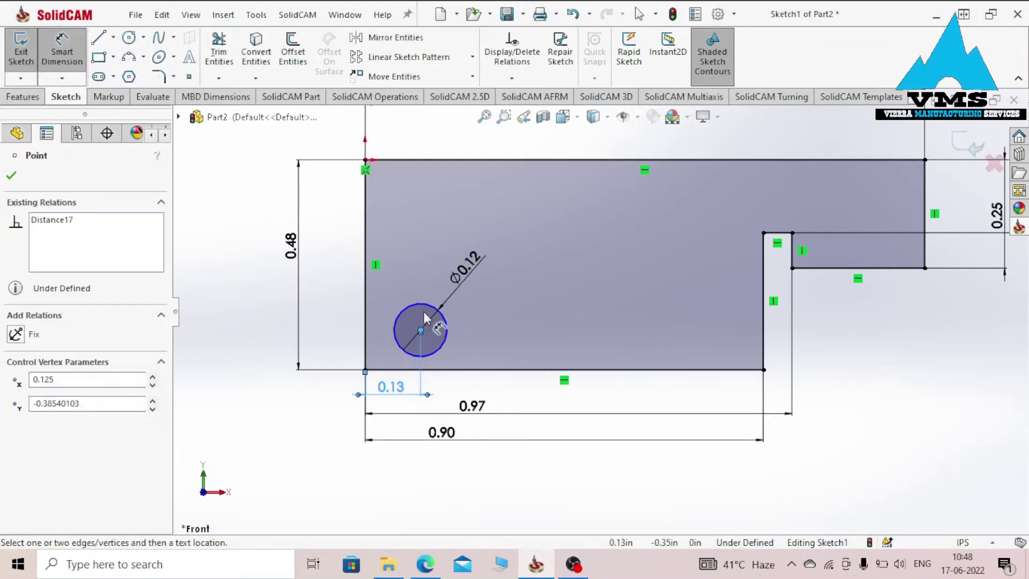
pyautogui.click(426, 161)
pyautogui.click(344, 245)
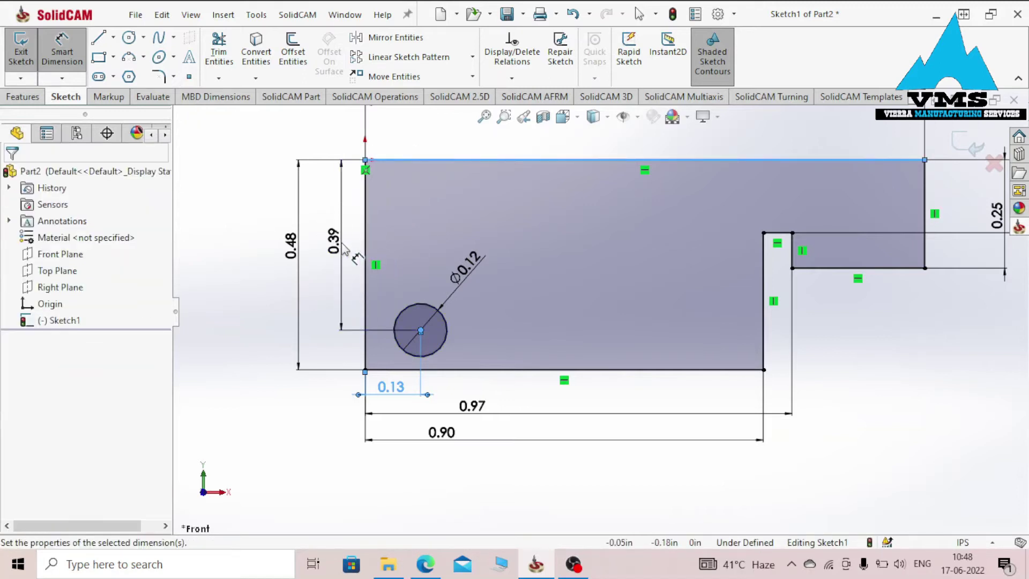
pyautogui.write('.5')
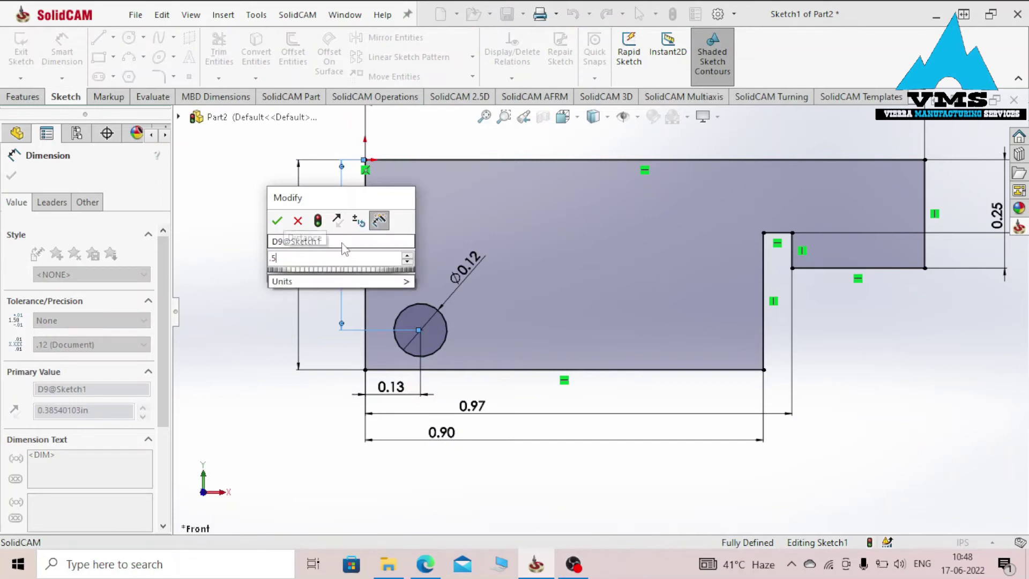
pyautogui.write('05')
pyautogui.press('Return')
# Sketch a second circle above the body's lower edge toward the undercut and set its diameter to 0.12 in.
pyautogui.scroll(2, 408, 423)
pyautogui.moveTo(953, 422); pyautogui.dragTo(1007, 421, button='right')
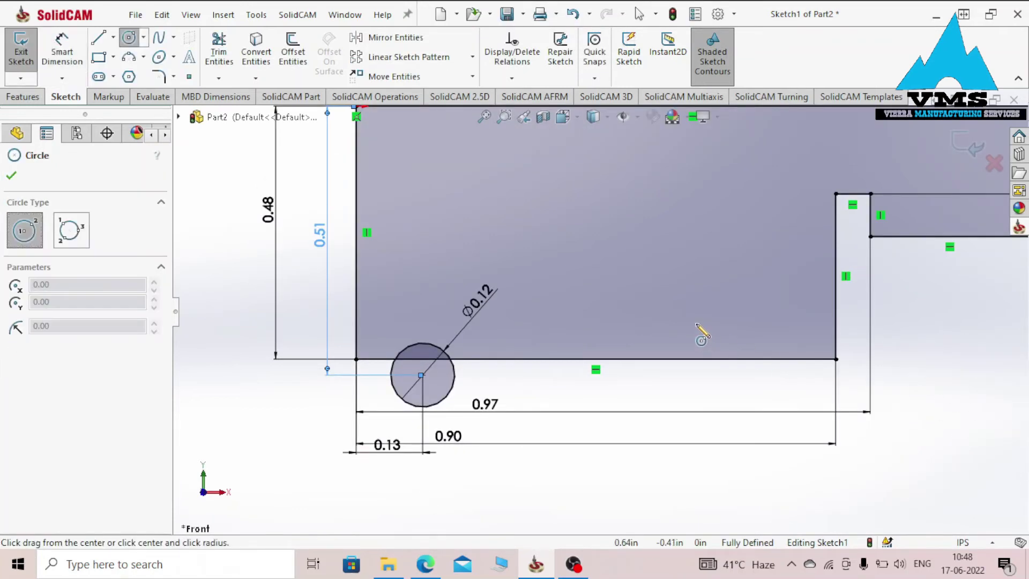
pyautogui.click(696, 324)
pyautogui.click(725, 296)
pyautogui.moveTo(959, 360); pyautogui.dragTo(959, 321, button='right')
pyautogui.click(732, 306)
pyautogui.click(742, 237)
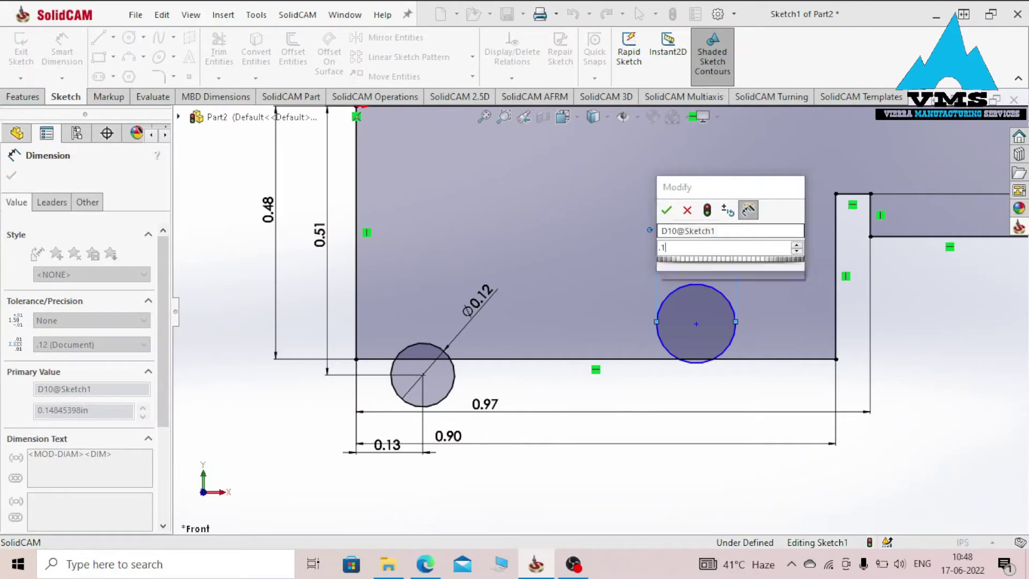
pyautogui.press('Return')
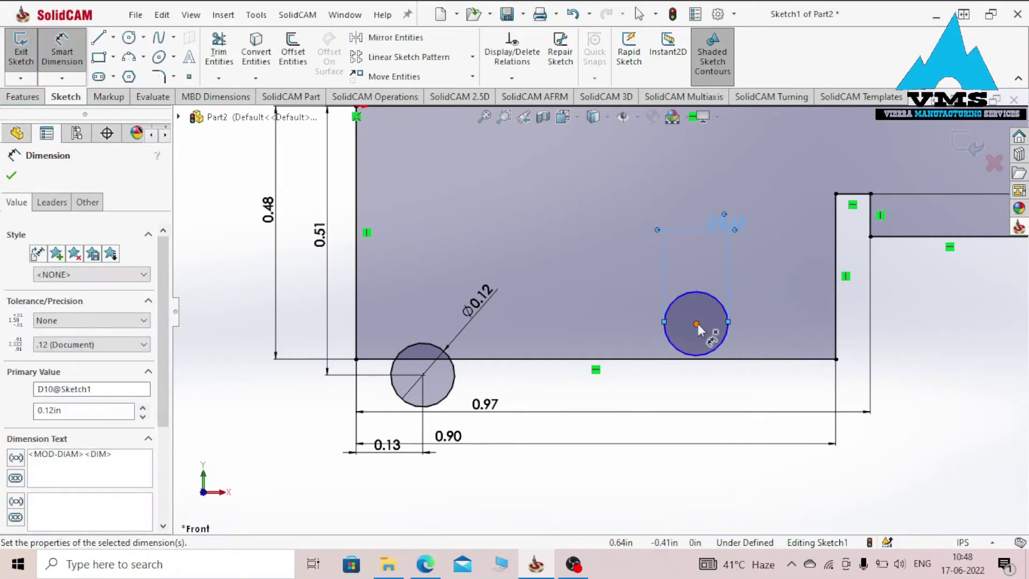
# Dimension the second circle's centre from the vertical edge at the origin as 0.775 in.
pyautogui.click(696, 324)
pyautogui.click(356, 330)
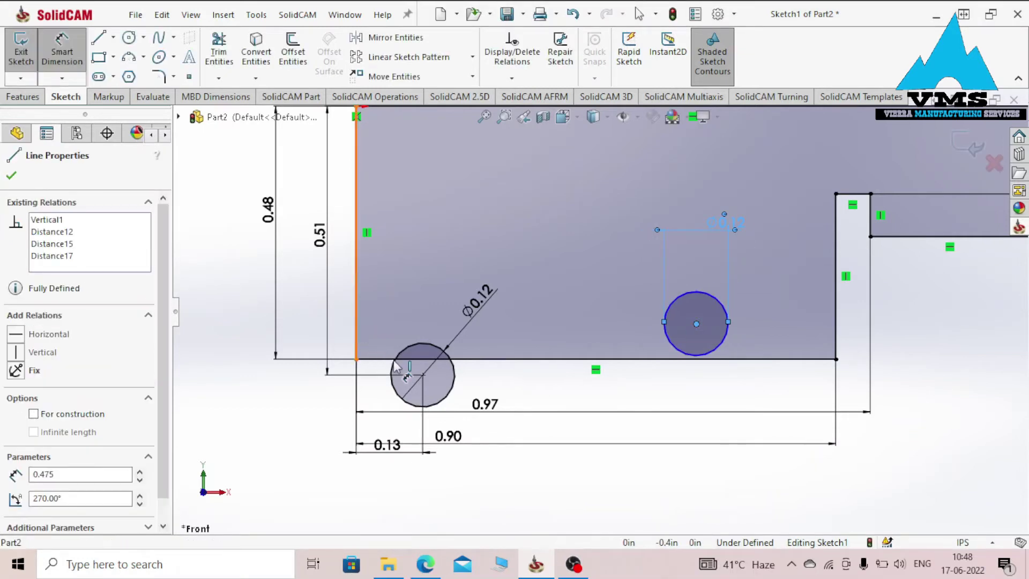
pyautogui.click(477, 502)
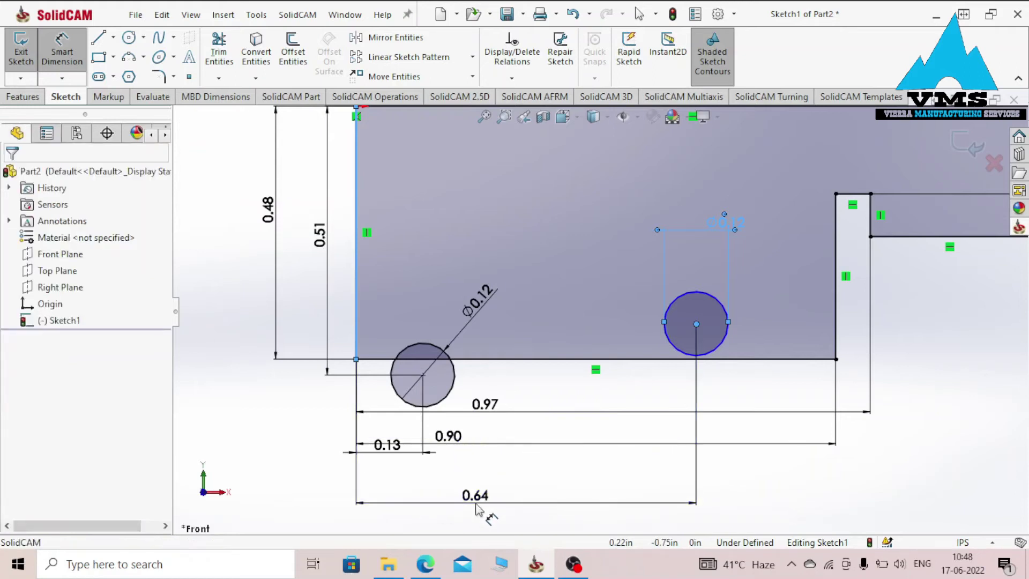
pyautogui.write('.775')
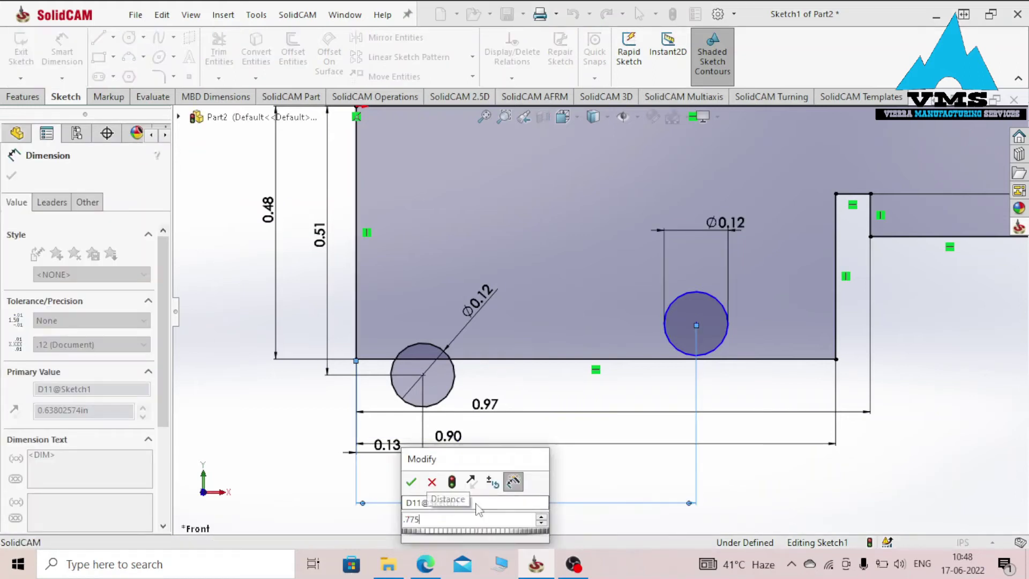
pyautogui.press('Return')
pyautogui.press('Escape')
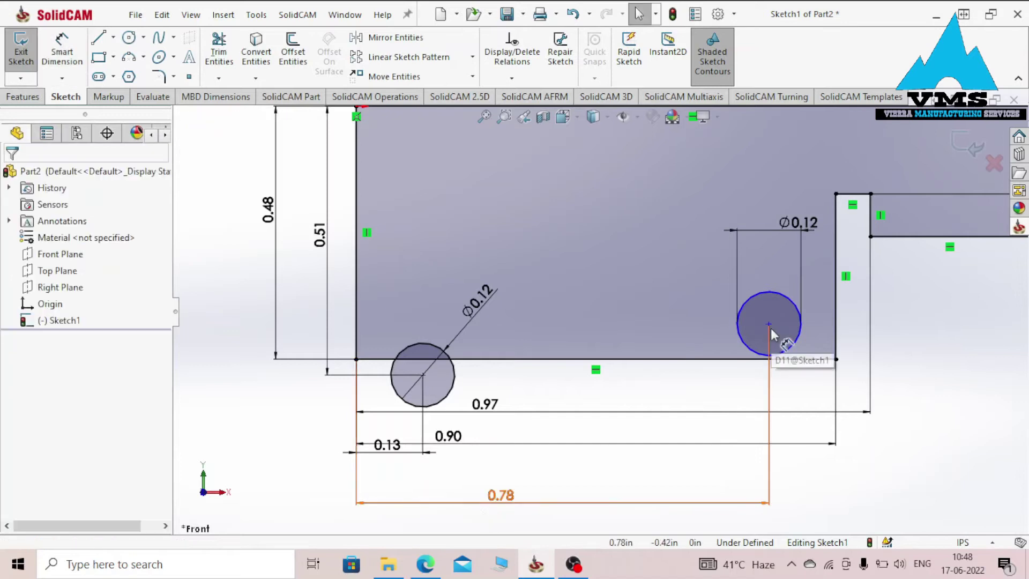
# Add a Horizontal relation between the centres of the two circles.
pyautogui.click(769, 325)
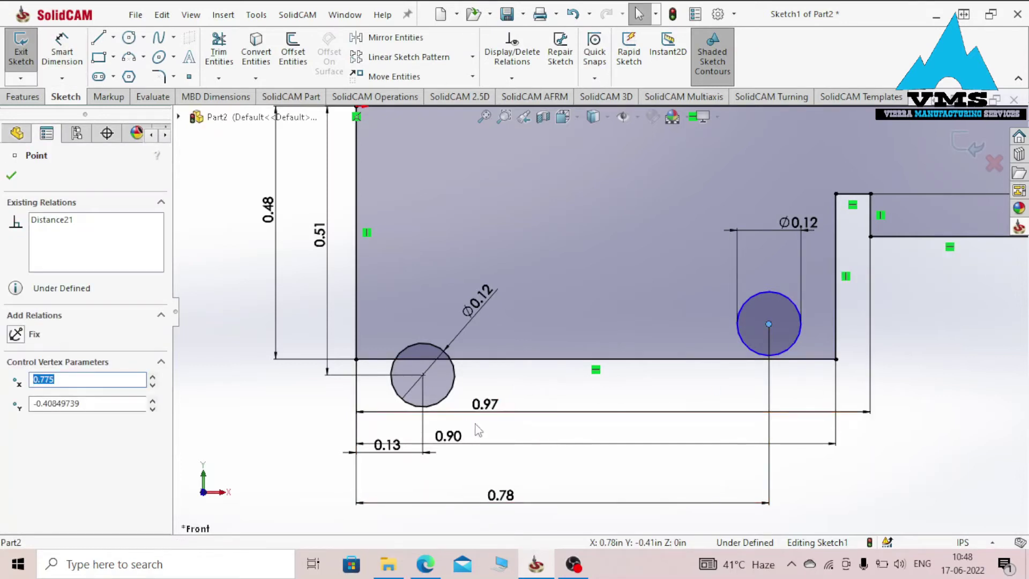
pyautogui.keyDown('ctrl'); pyautogui.click(424, 375); pyautogui.keyUp('ctrl')
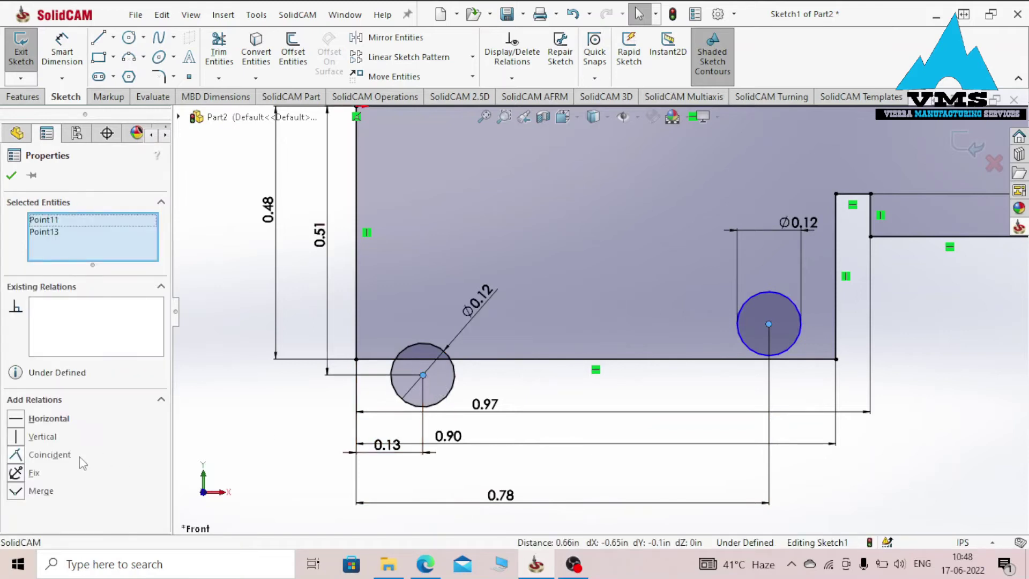
pyautogui.click(17, 419)
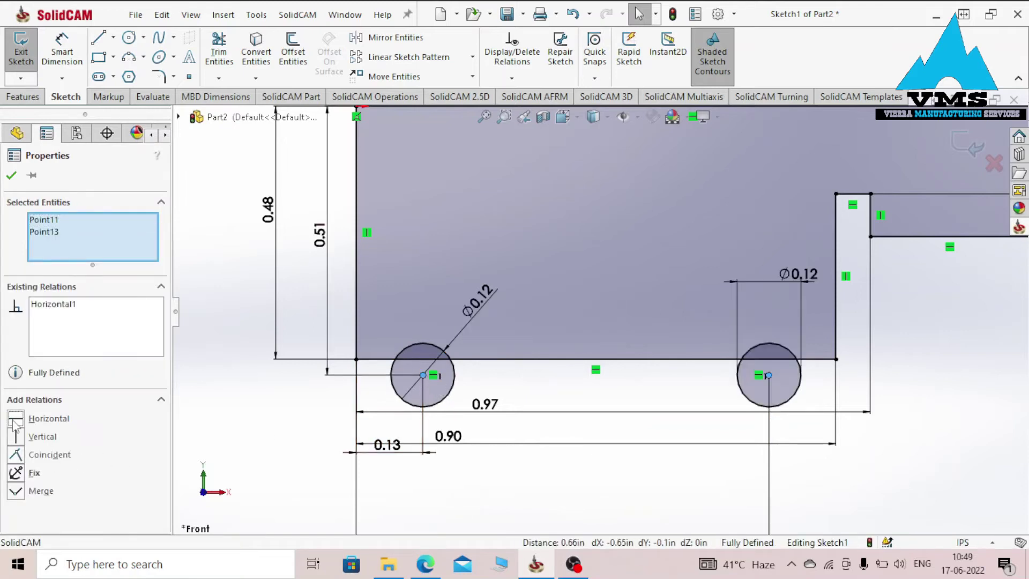
pyautogui.click(12, 176)
# Sketch an inverted V of two lines about 0.13 in long, rising into the body from its lower edge between the two circles.
pyautogui.press('f')
pyautogui.moveTo(890, 385)
pyautogui.mouseDown(button='right')
pyautogui.moveTo(890, 364)
pyautogui.moveTo(818, 384)
pyautogui.mouseUp(button='right')
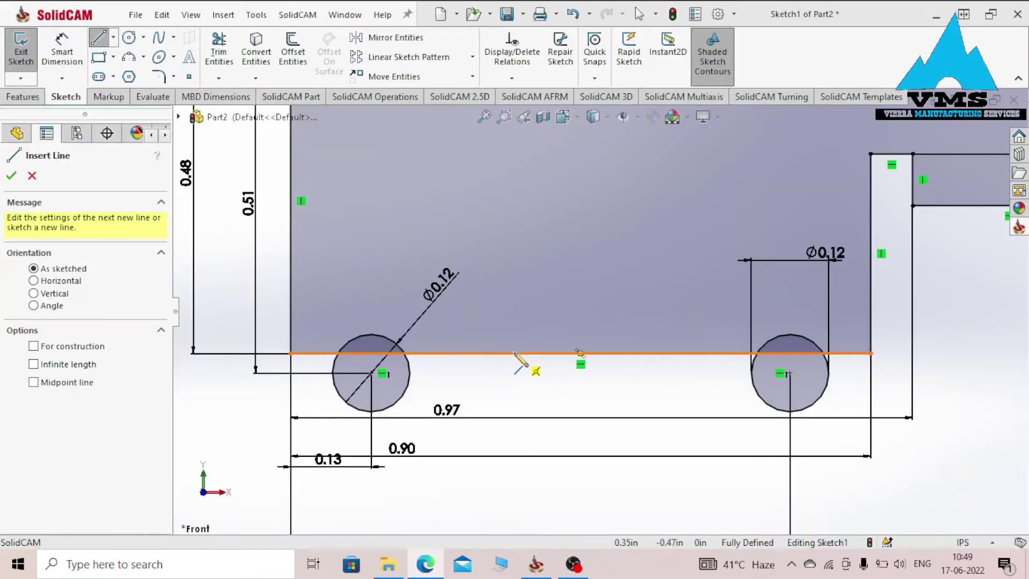
pyautogui.click(514, 353)
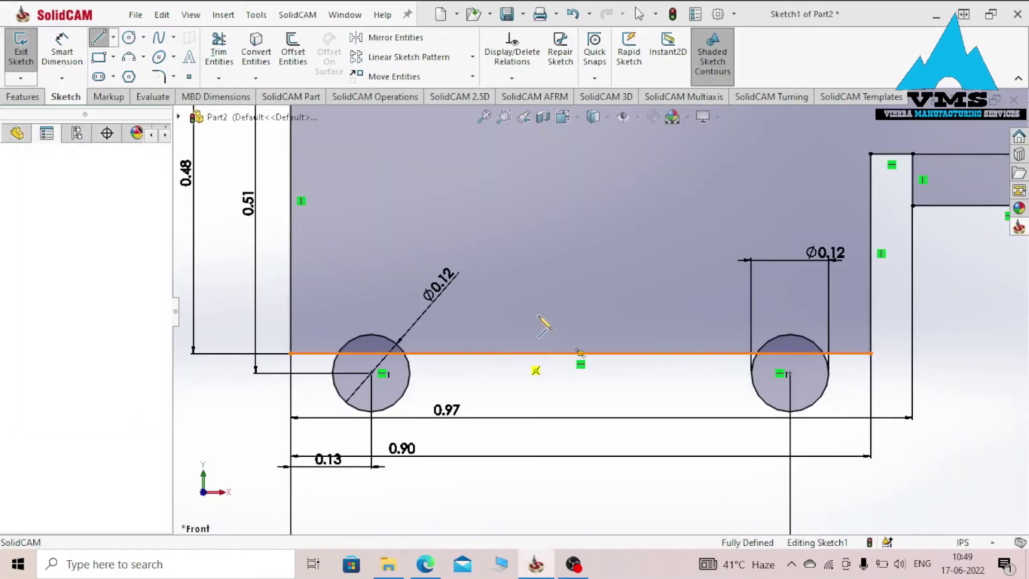
pyautogui.click(562, 284)
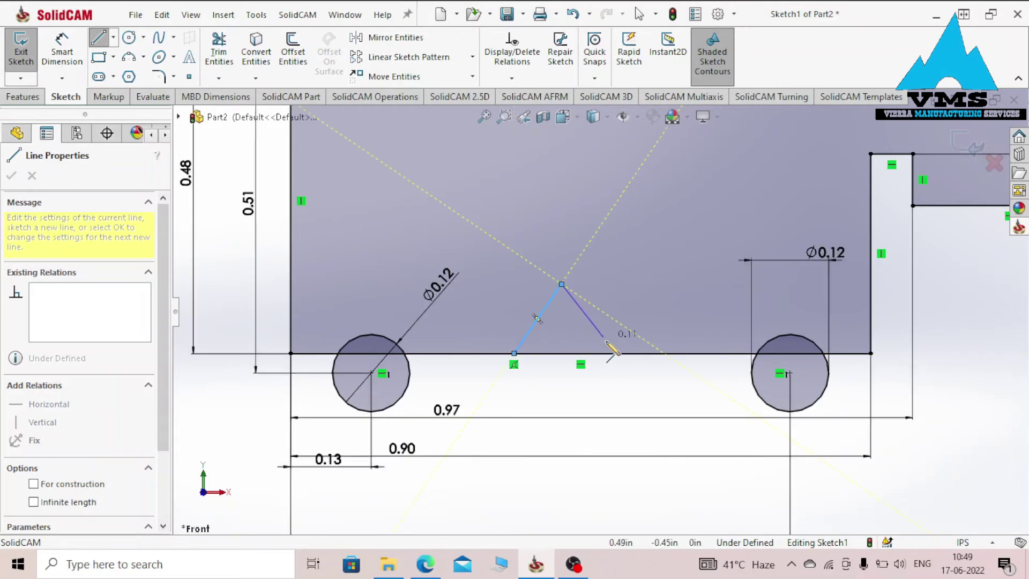
pyautogui.click(624, 353)
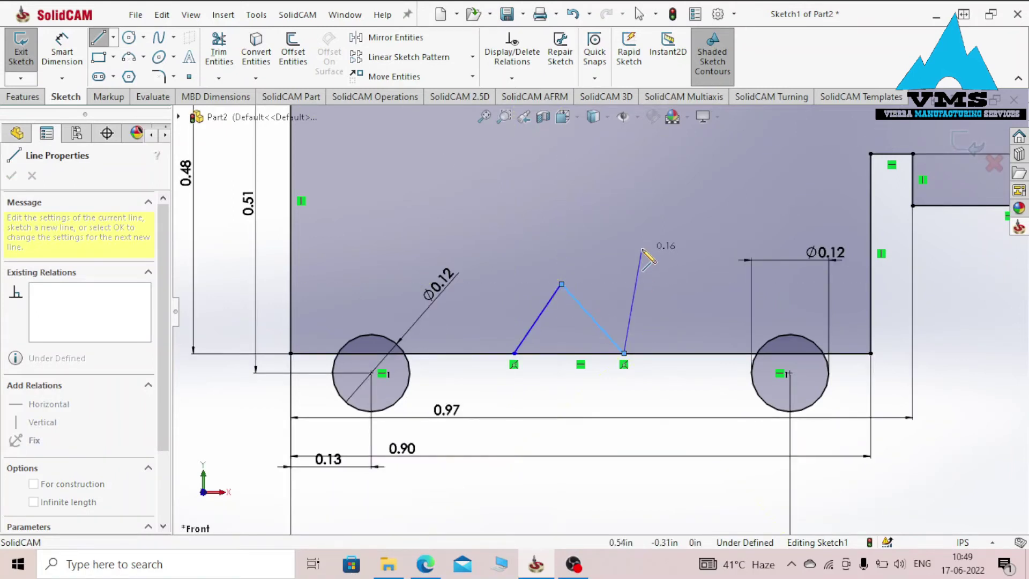
pyautogui.press('Escape')
# Add an Equal relation between the two slanted lines of the V notch.
pyautogui.scroll(1, 595, 314)
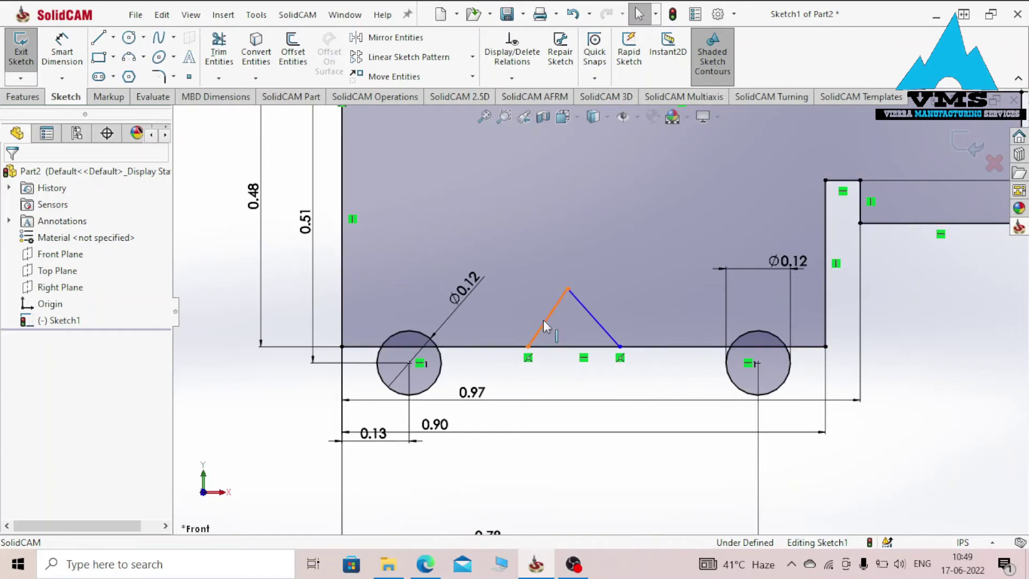
pyautogui.click(542, 320)
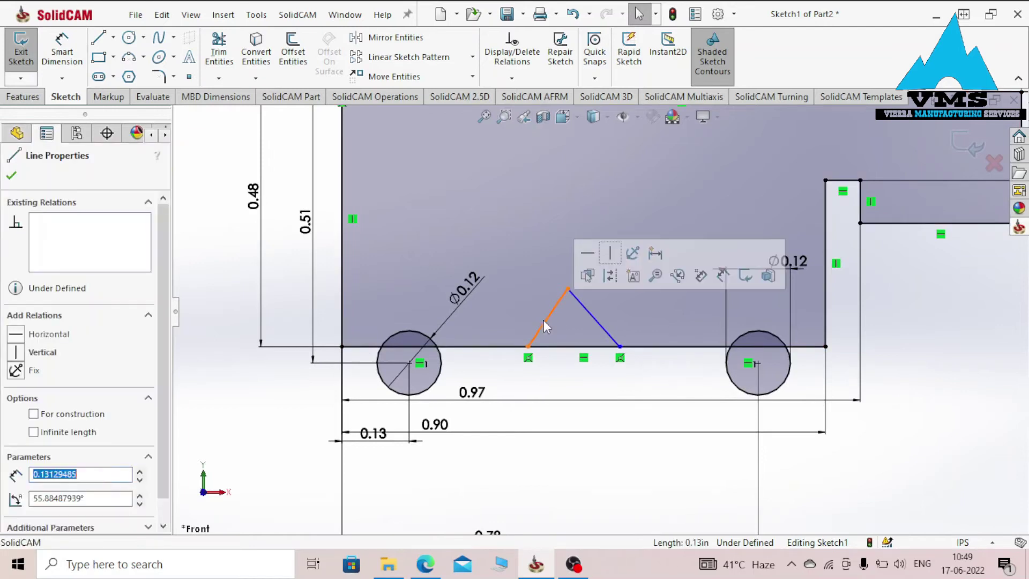
pyautogui.keyDown('ctrl'); pyautogui.click(598, 329); pyautogui.keyUp('ctrl')
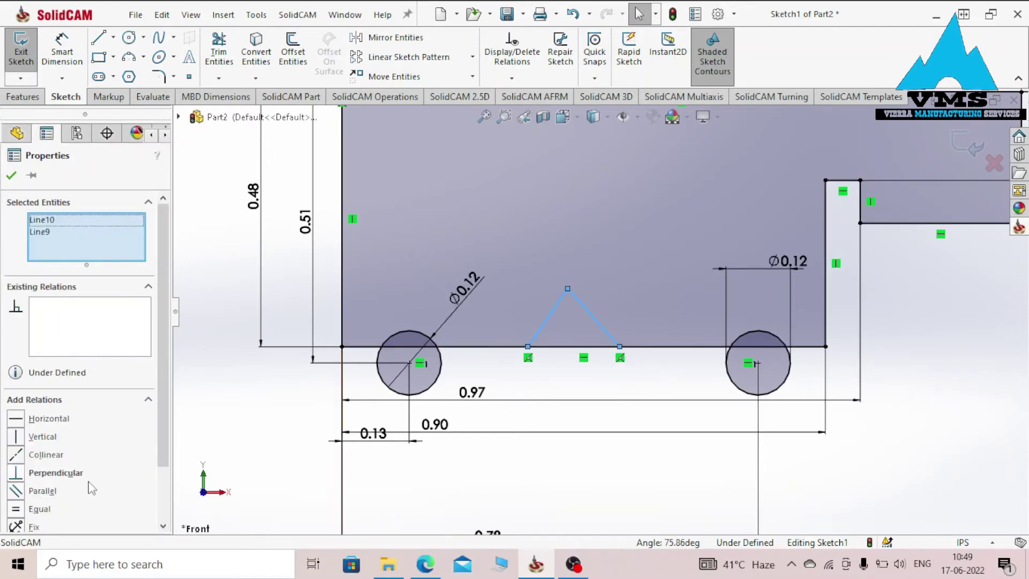
pyautogui.click(20, 509)
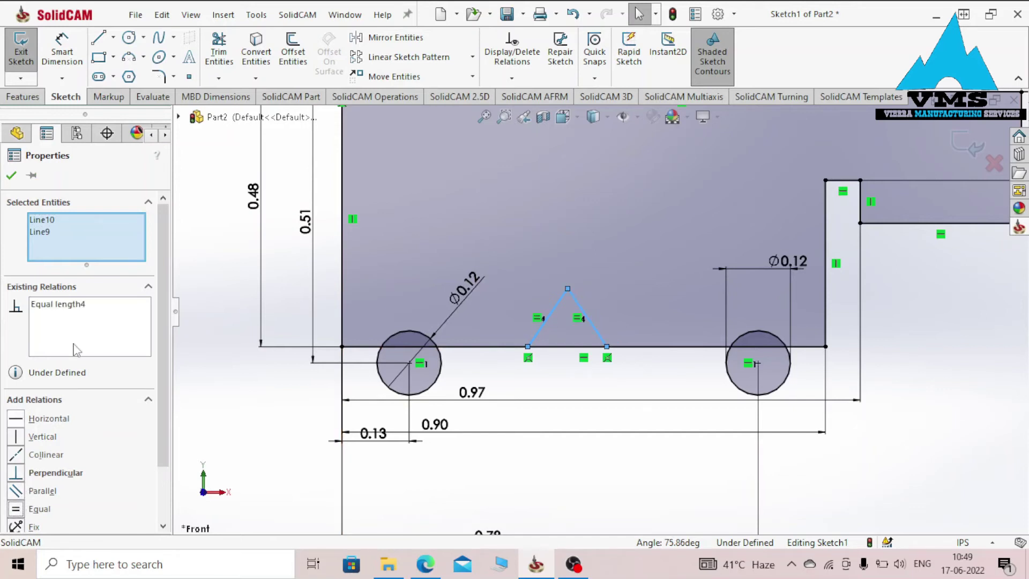
pyautogui.click(12, 175)
# Dimension the V notch's apex from the profile's horizontal top line as 0.375 in.
pyautogui.moveTo(920, 448); pyautogui.dragTo(931, 431, button='right')
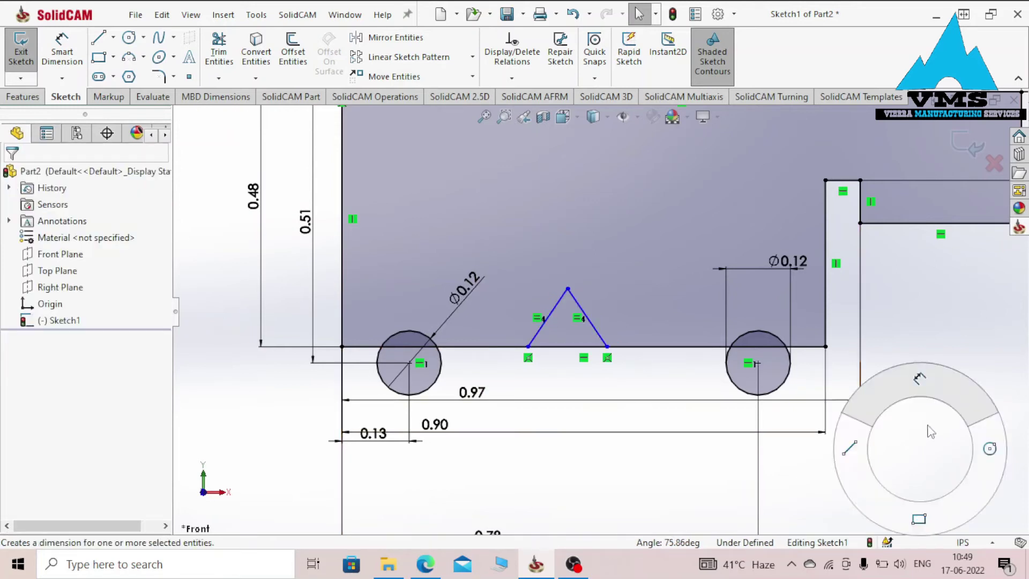
pyautogui.click(568, 289)
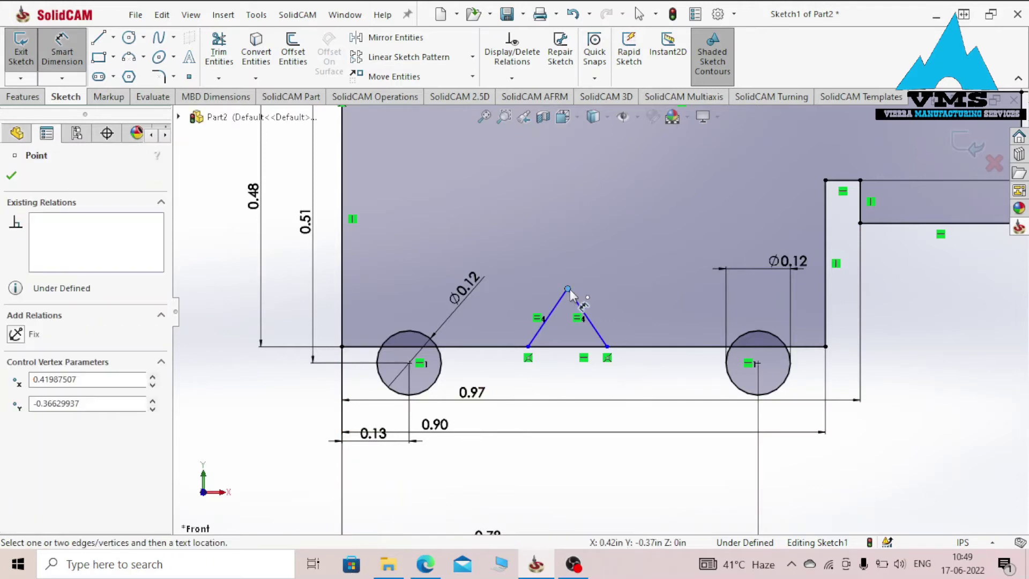
pyautogui.scroll(5, 595, 310)
pyautogui.click(553, 241)
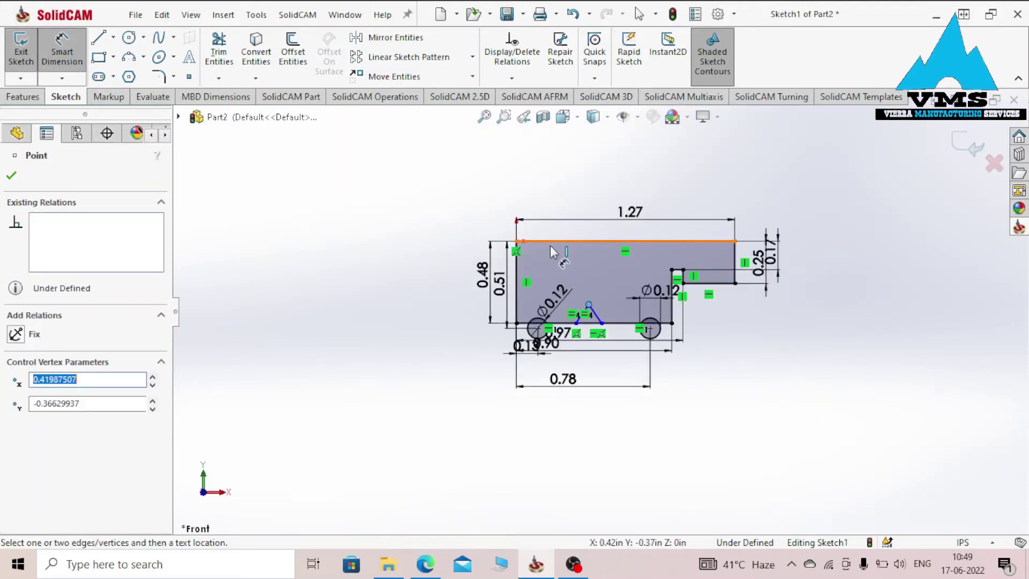
pyautogui.click(403, 265)
pyautogui.write('.375')
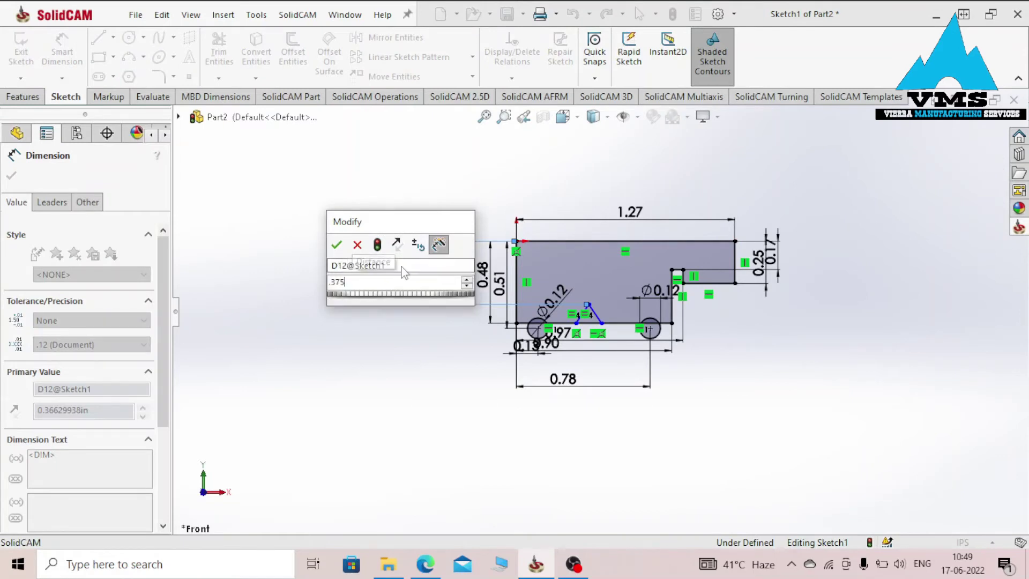
pyautogui.press('Return')
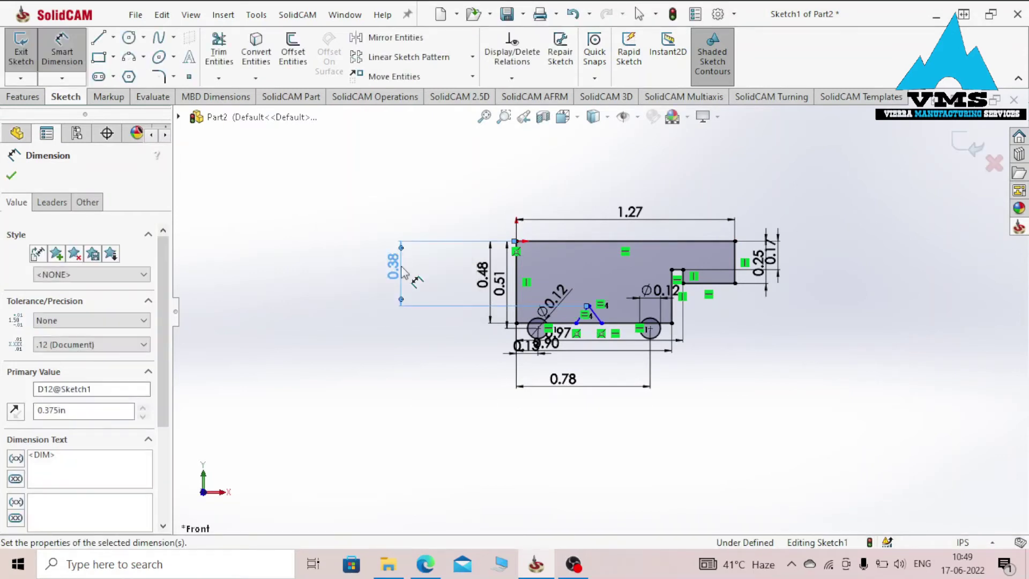
# Dimension the V notch's apex from the vertical edge at the origin as 0.45 in.
pyautogui.scroll(-1, 592, 311)
pyautogui.scroll(-5, 589, 321)
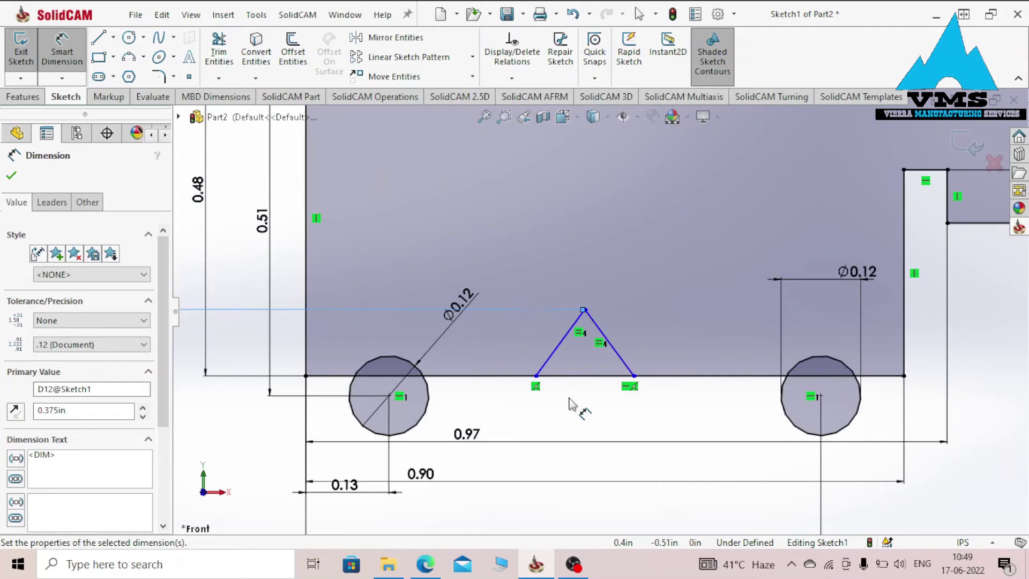
pyautogui.click(573, 404)
pyautogui.click(596, 277)
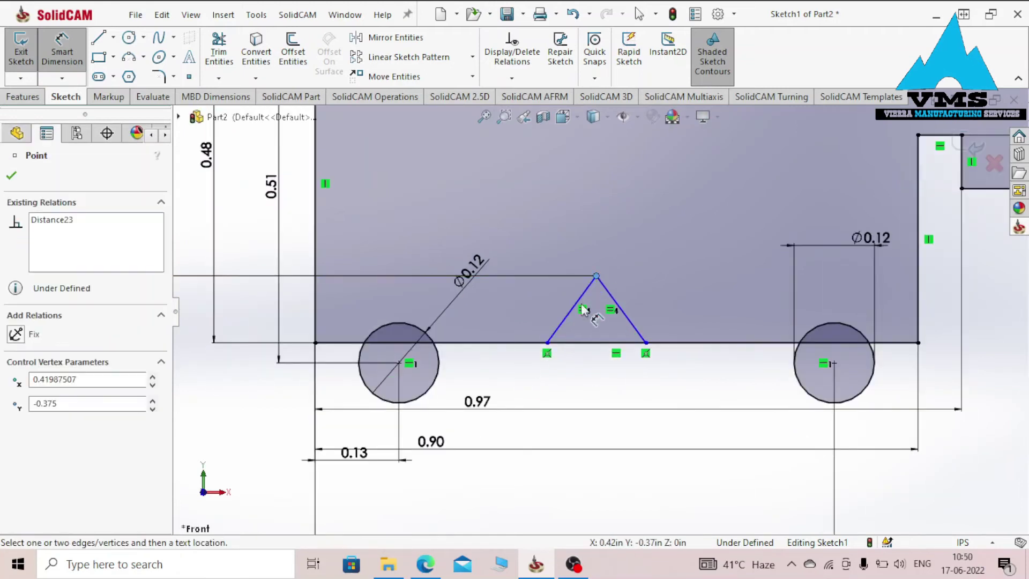
pyautogui.click(320, 325)
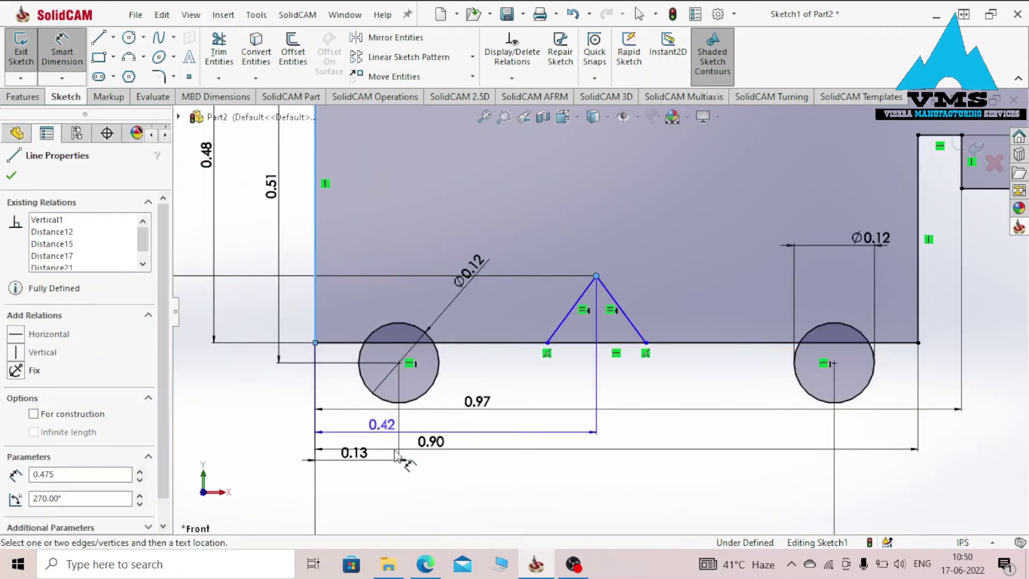
pyautogui.click(421, 507)
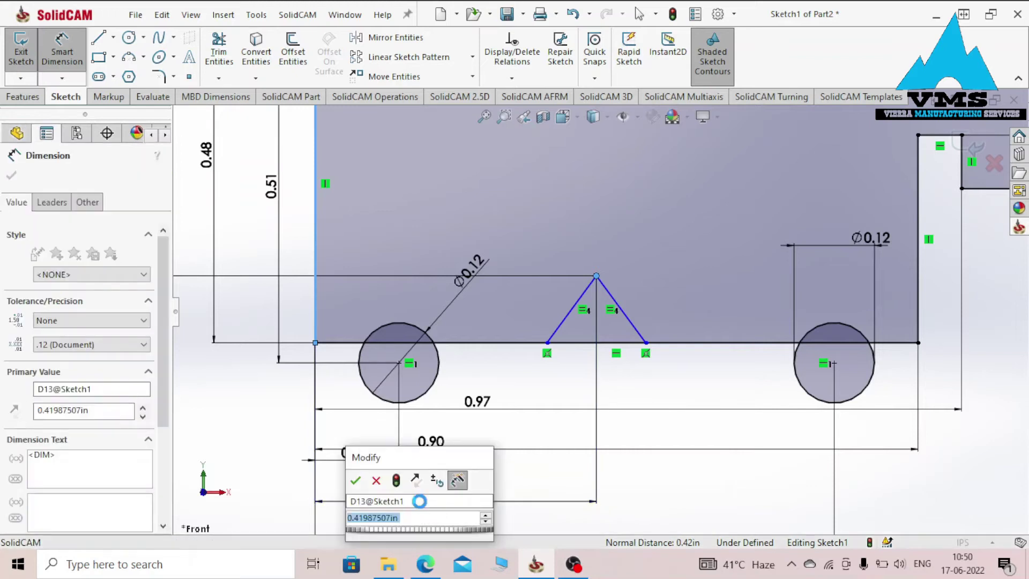
pyautogui.write('.')
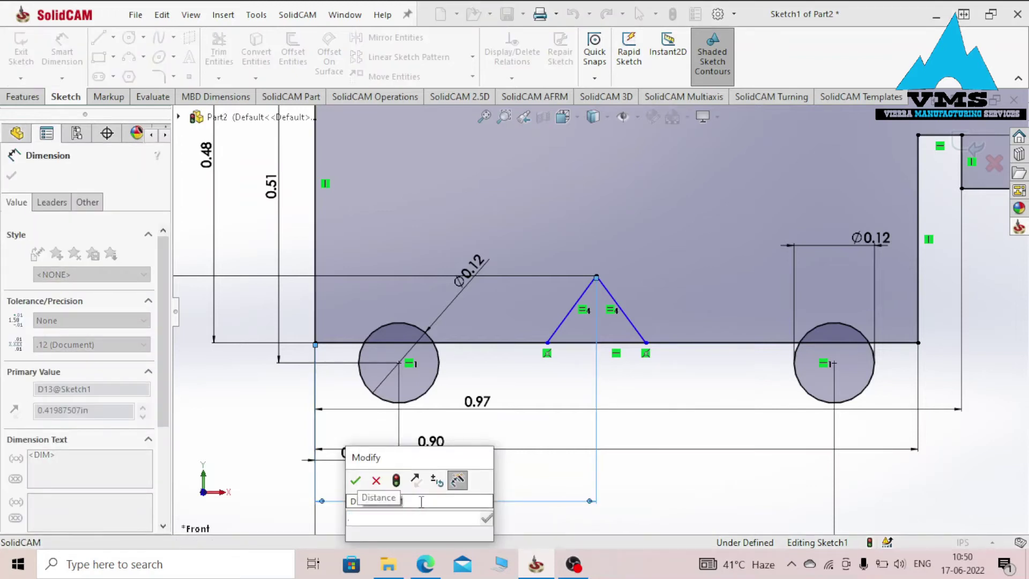
pyautogui.write('42')
pyautogui.press('Return')
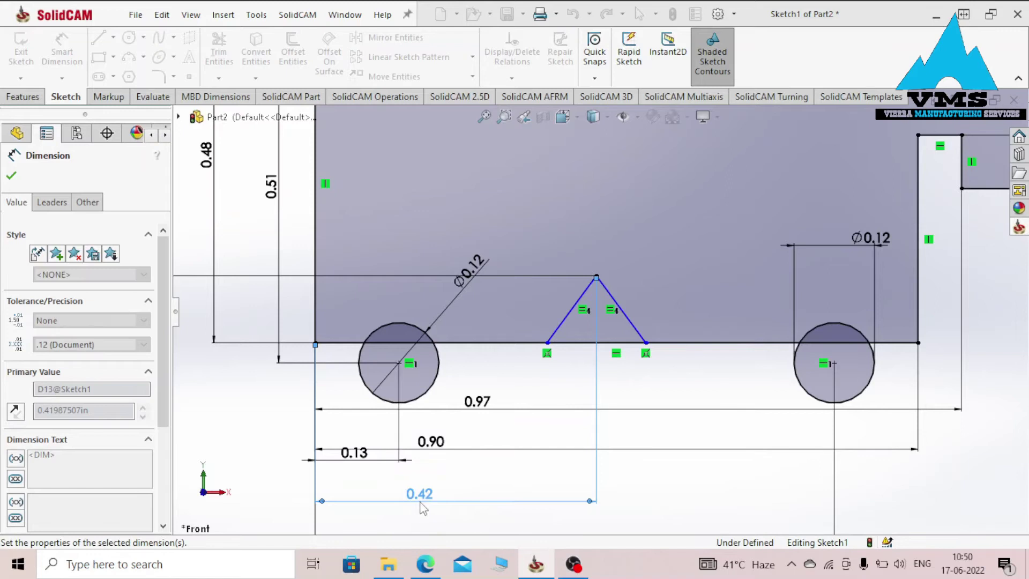
pyautogui.press('Escape')
# Trim away both circles' outer arcs and the body's lower edge segments spanning the two round grooves and the V notch.
pyautogui.click(218, 78)
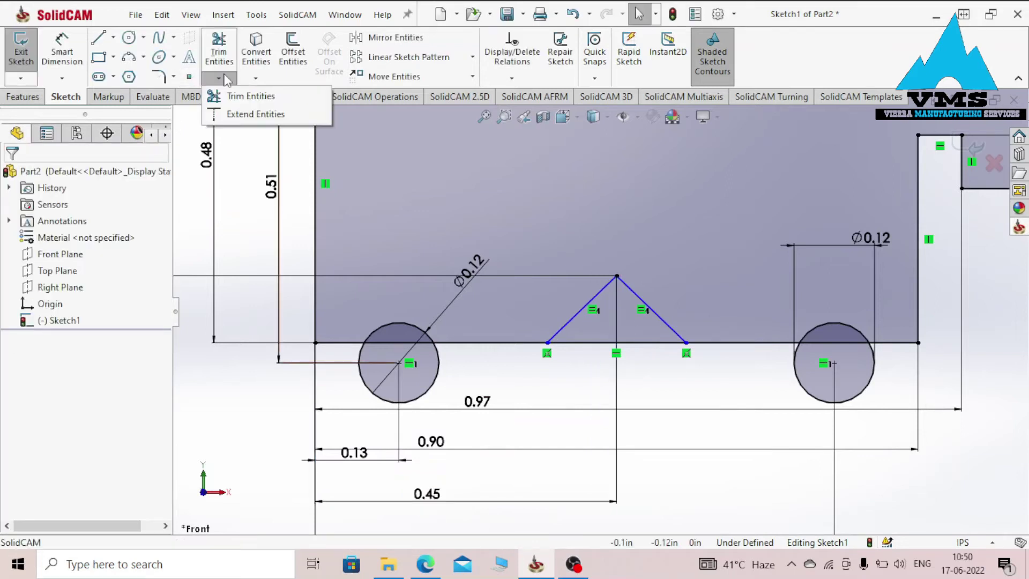
pyautogui.click(243, 97)
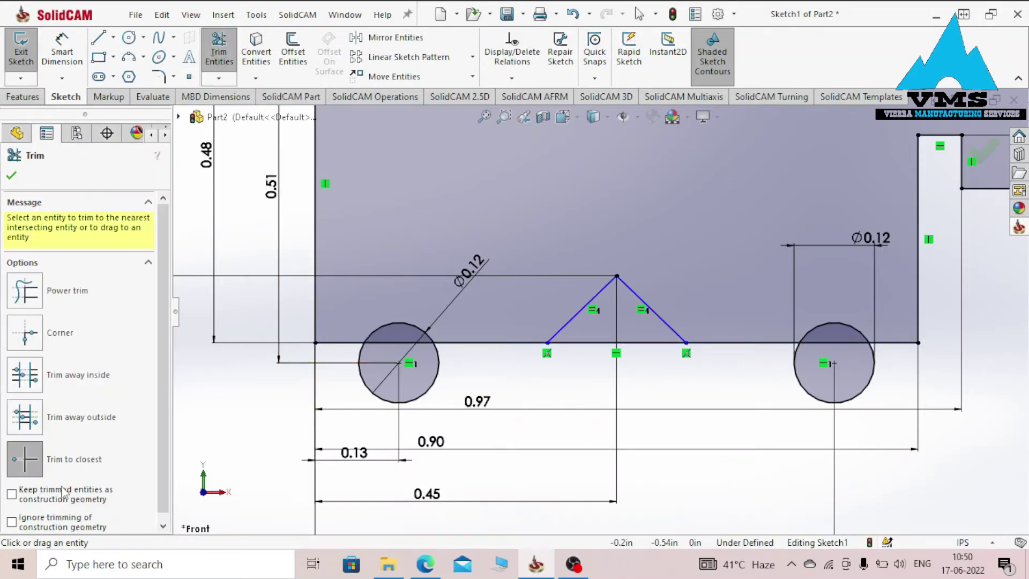
pyautogui.click(435, 377)
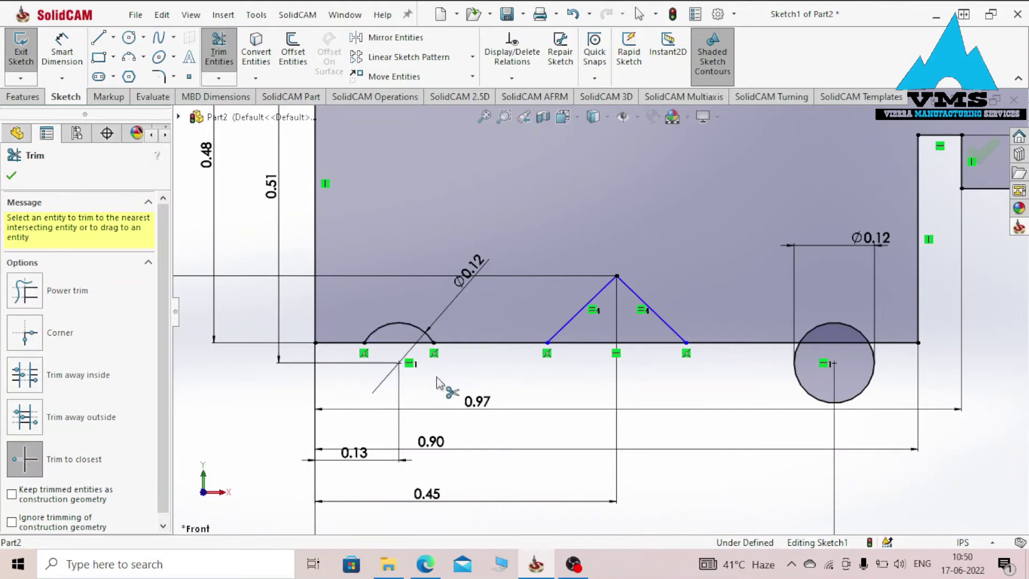
pyautogui.click(391, 344)
pyautogui.click(576, 344)
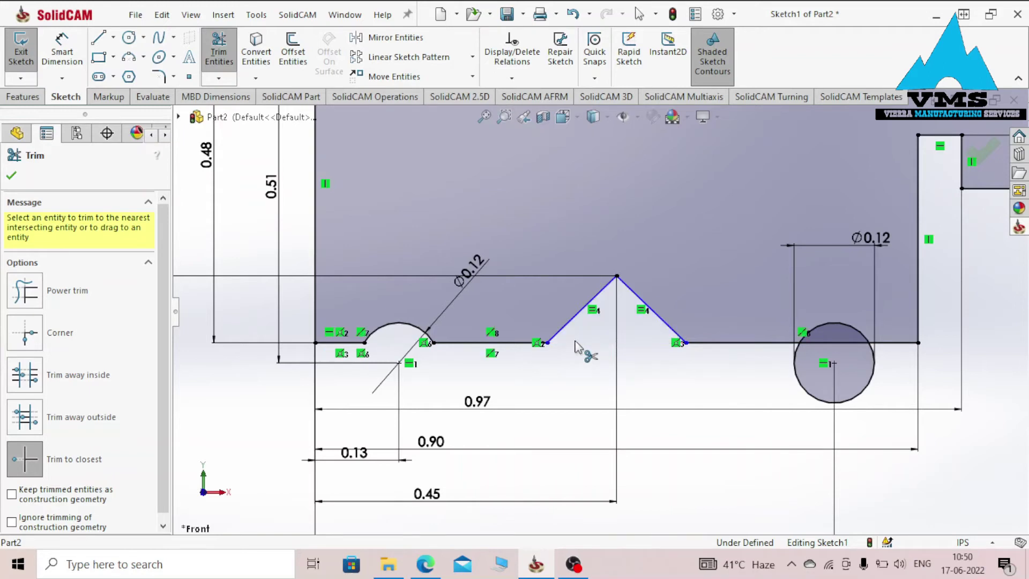
pyautogui.click(807, 389)
pyautogui.click(825, 343)
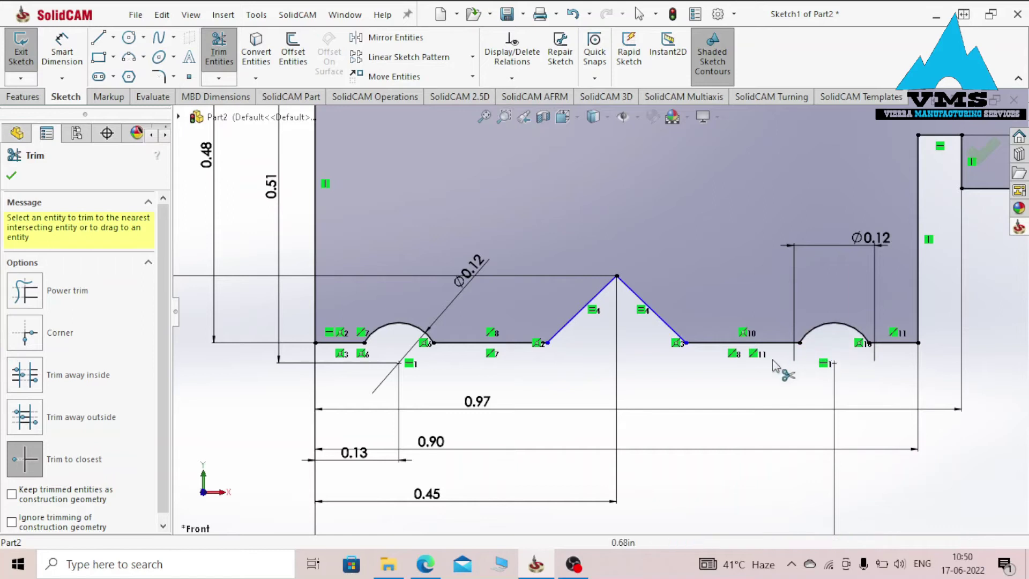
pyautogui.press('Escape')
# Dimension the V notch's lower corner nearest the origin from the vertical edge at the origin as 0.350 in.
pyautogui.scroll(1, 627, 397)
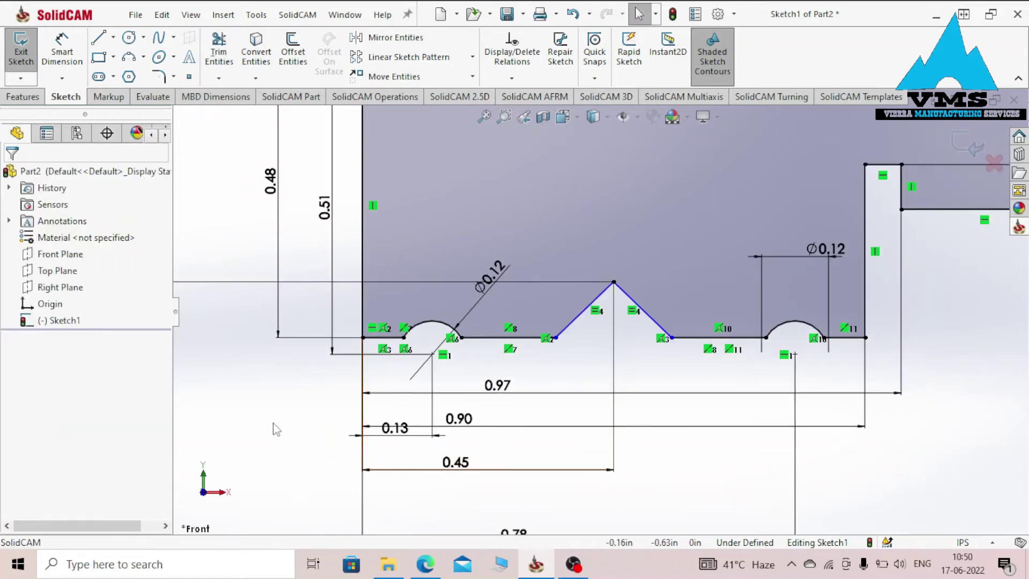
pyautogui.moveTo(275, 429); pyautogui.dragTo(270, 317, button='right')
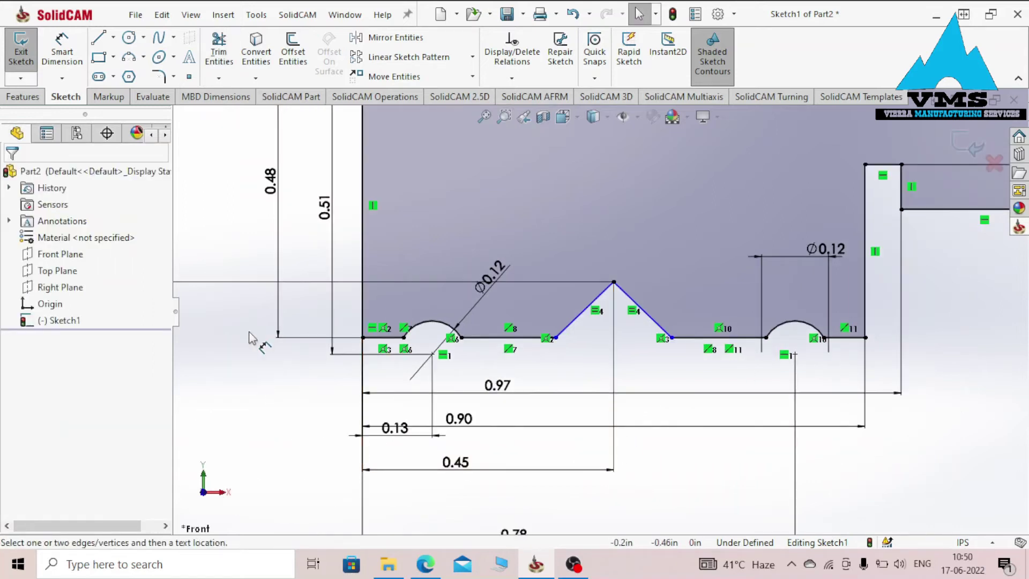
pyautogui.click(556, 339)
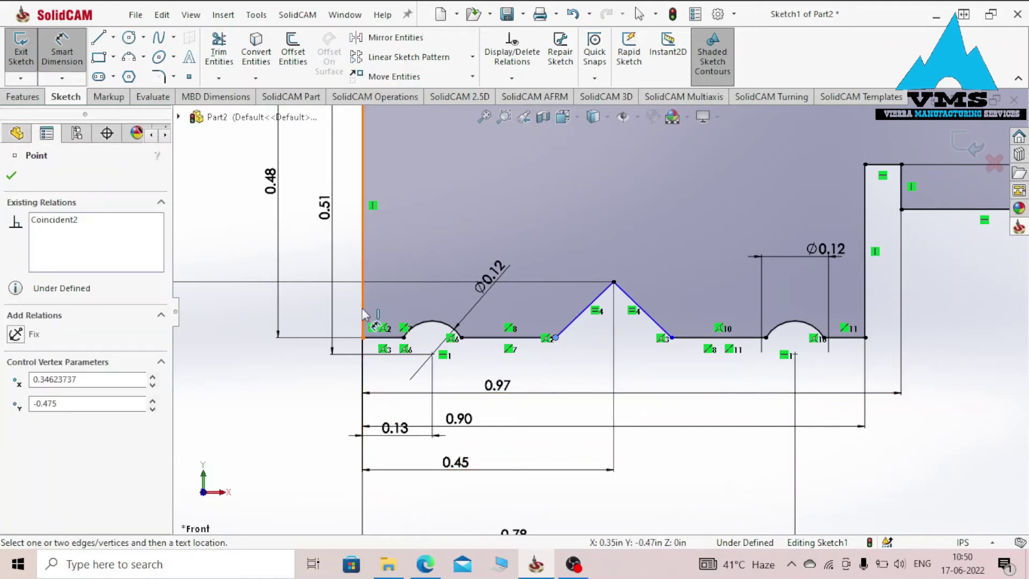
pyautogui.click(362, 444)
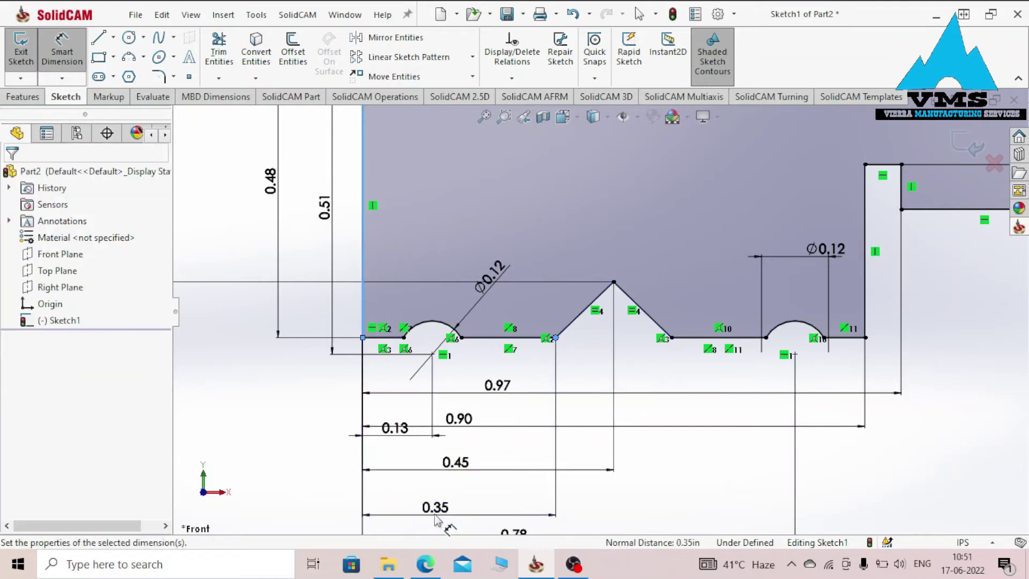
pyautogui.click(435, 515)
pyautogui.write('.350')
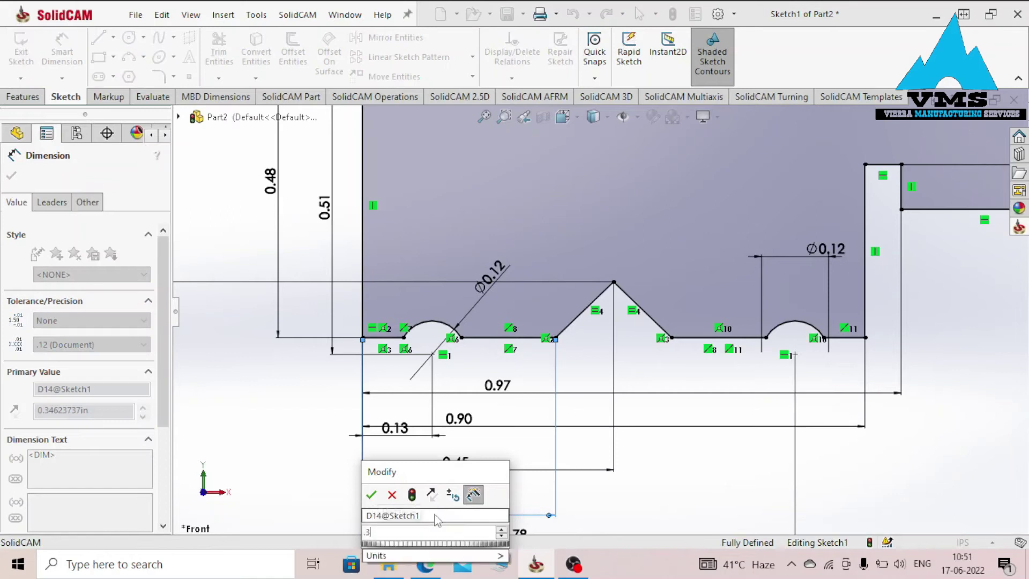
pyautogui.press('Return')
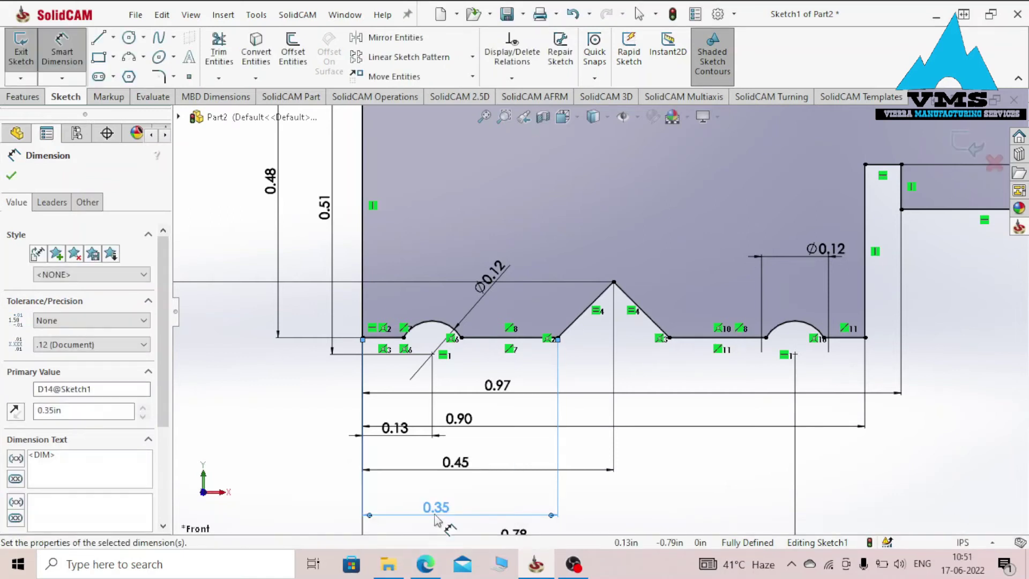
# Round the V notch's apex with a 0.035 in sketch fillet.
pyautogui.press('f')
pyautogui.click(173, 77)
pyautogui.click(195, 96)
pyautogui.click(552, 292)
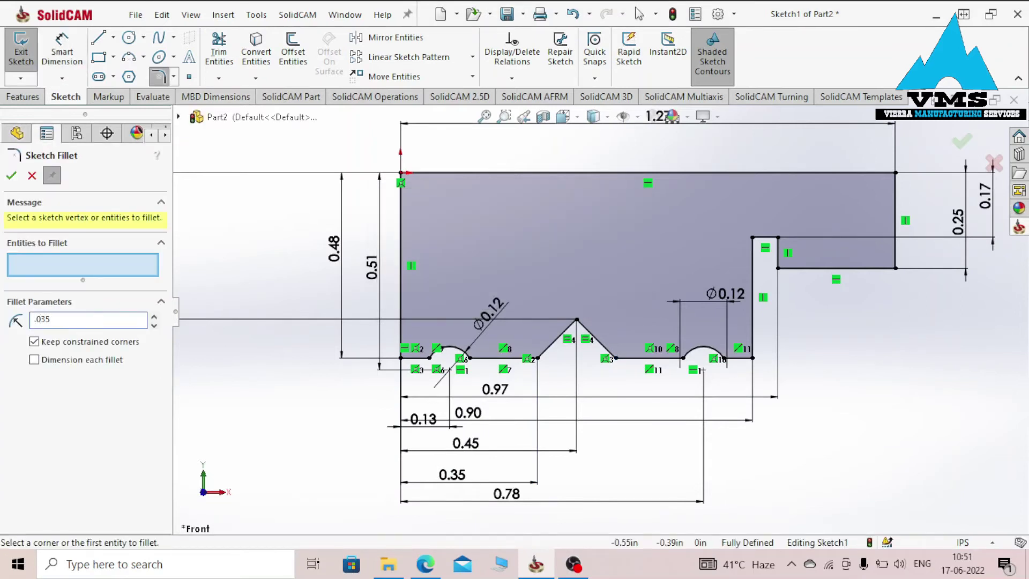
pyautogui.click(577, 322)
pyautogui.click(550, 294)
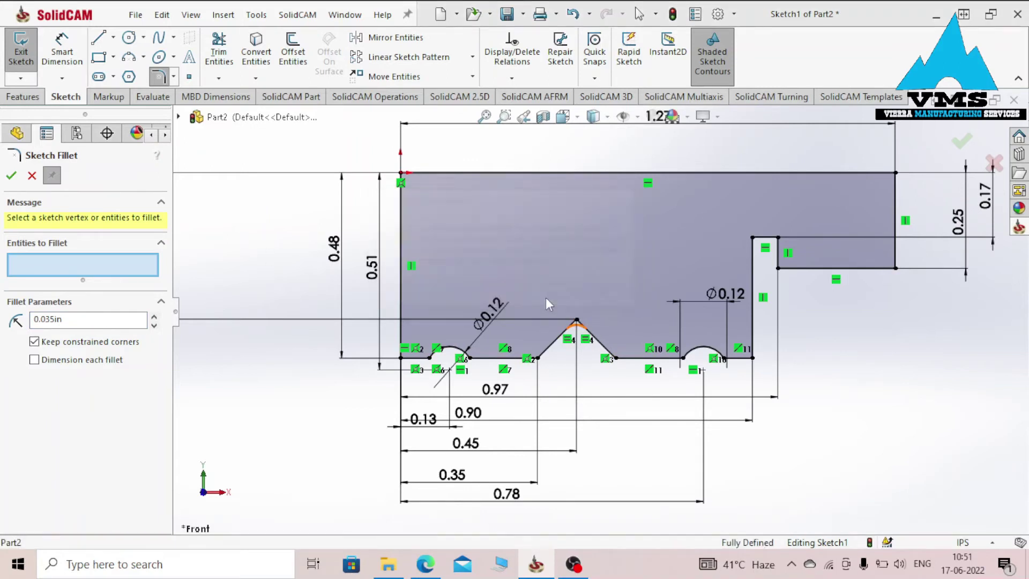
pyautogui.click(12, 180)
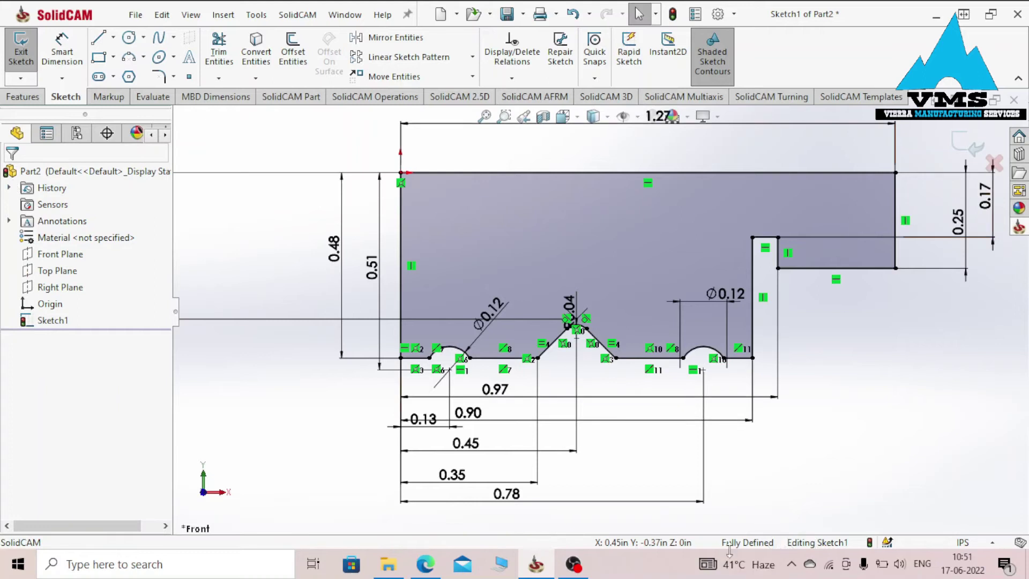
# Finish the sketch and revolve its closed region 360° about the profile's long top line.
pyautogui.click(968, 145)
pyautogui.click(23, 96)
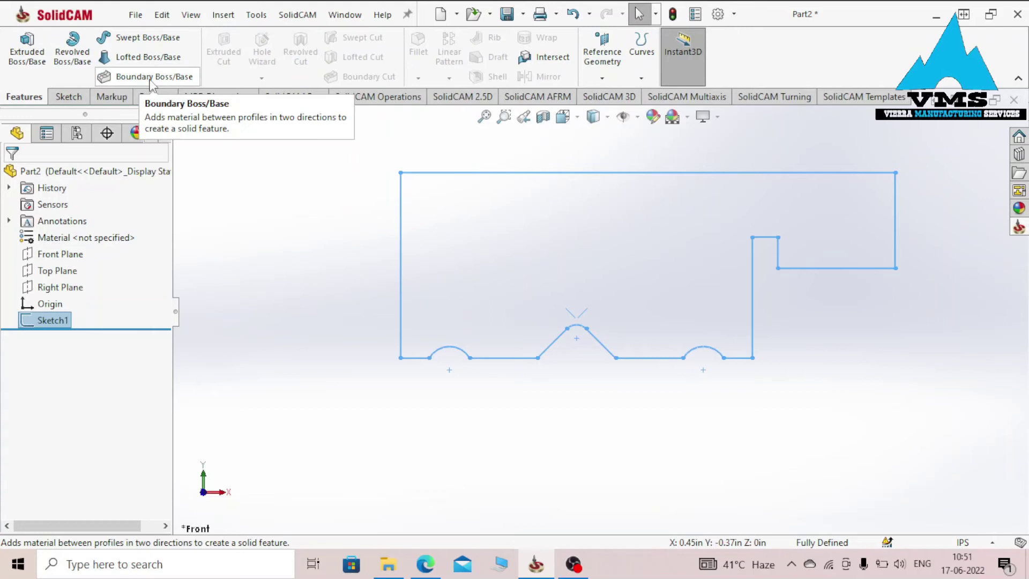
pyautogui.click(72, 53)
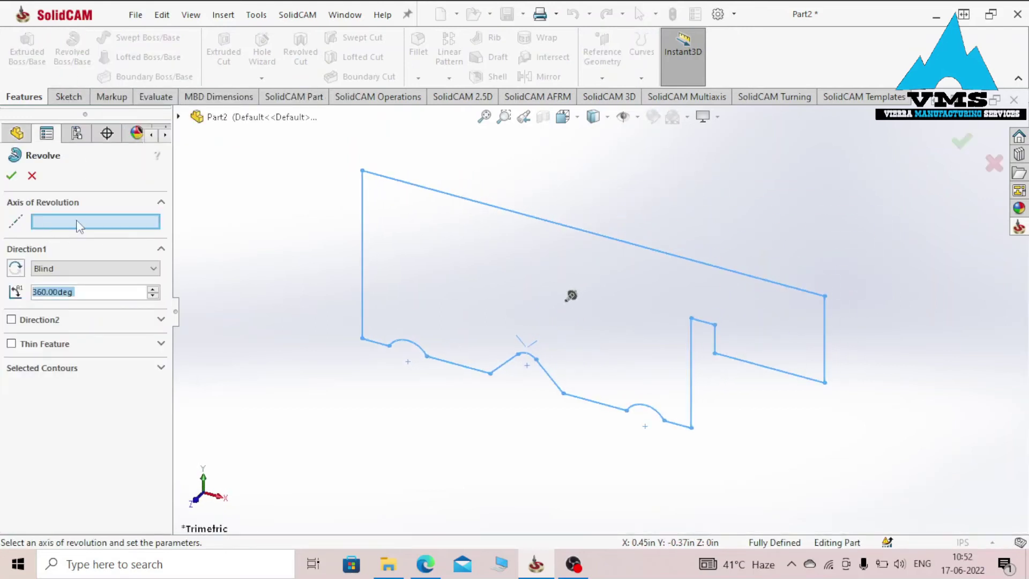
pyautogui.click(454, 203)
pyautogui.click(74, 368)
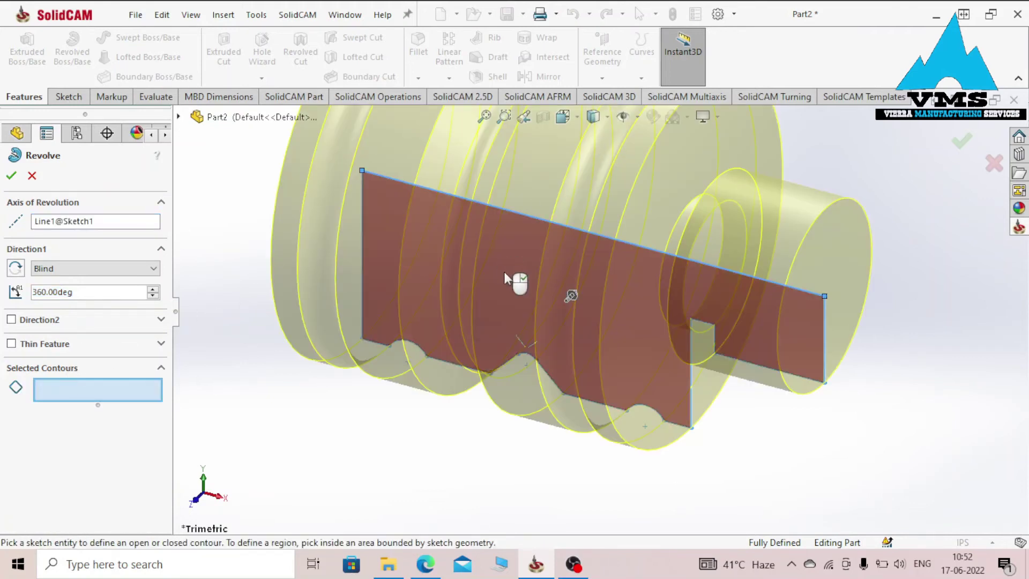
pyautogui.click(504, 271)
pyautogui.click(11, 176)
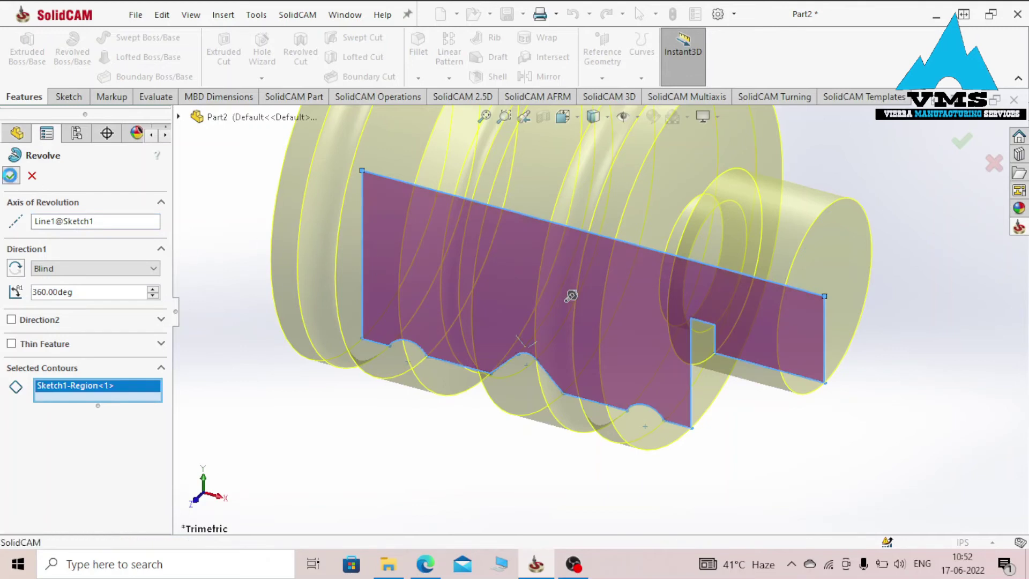
# Check the drawing's hole and chamfer callouts, and specify an ANSI Inch drilled hole: 0.313 in diameter, 140° point, blind 0.60 in deep.
pyautogui.hotkey('alt', 'Tab')
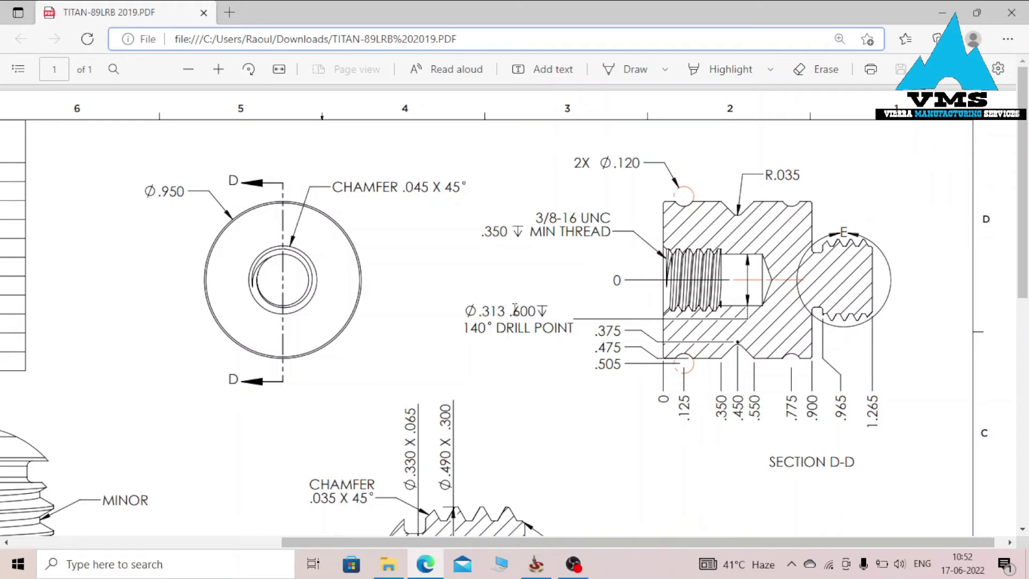
pyautogui.doubleClick(514, 309)
pyautogui.moveTo(496, 328); pyautogui.dragTo(455, 330)
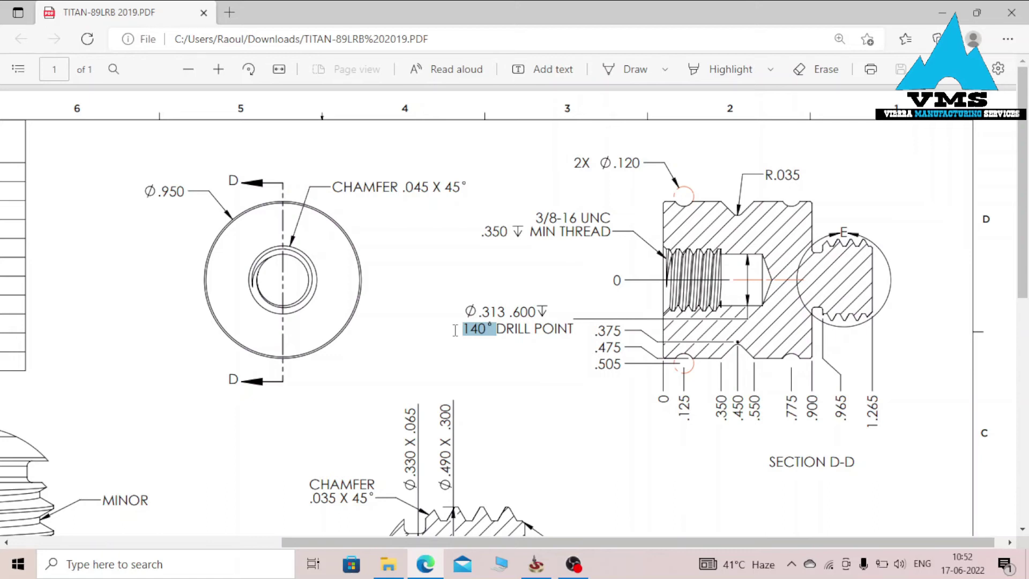
pyautogui.moveTo(406, 188); pyautogui.dragTo(455, 192)
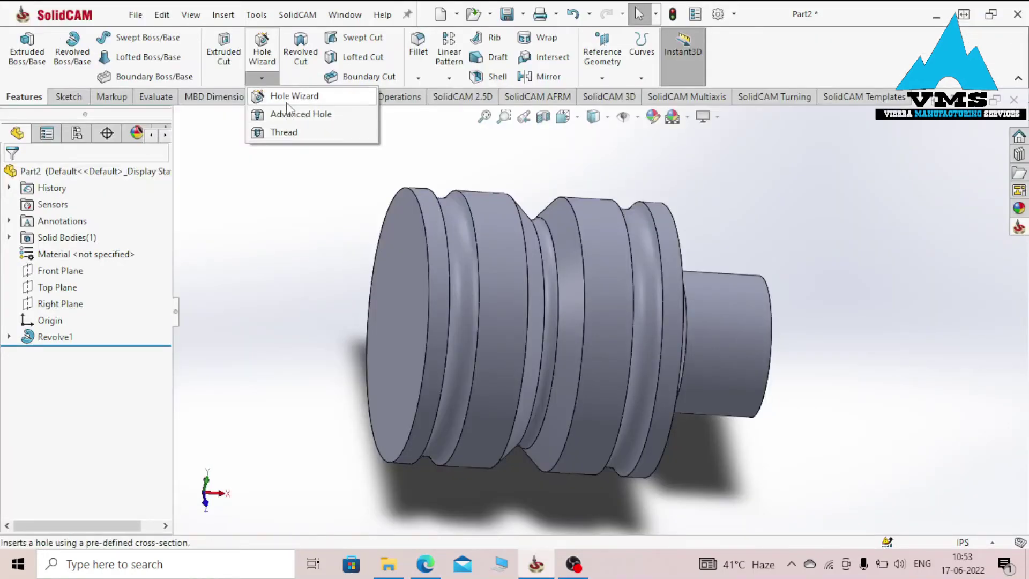
pyautogui.click(285, 98)
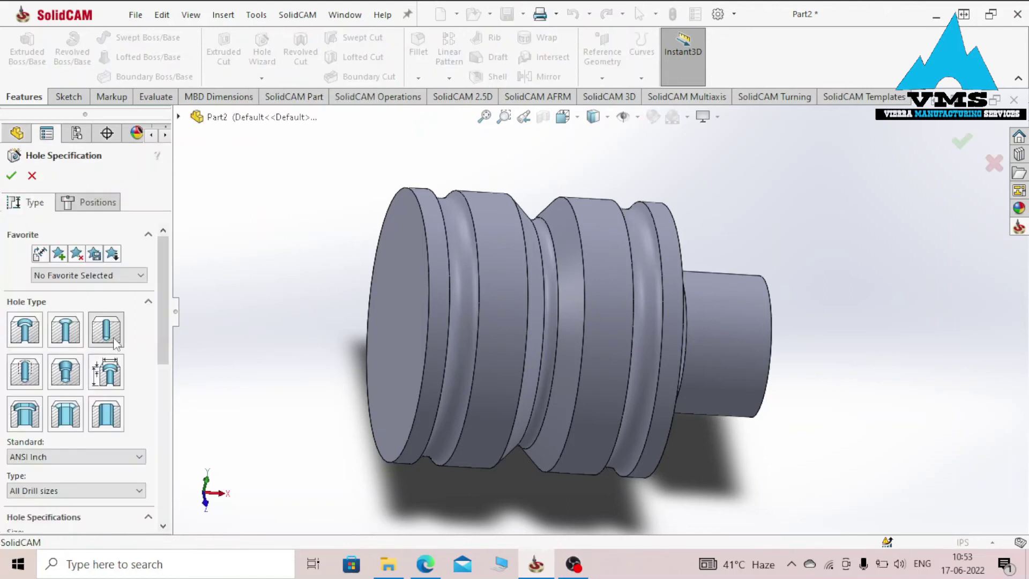
pyautogui.scroll(-3, 134, 354)
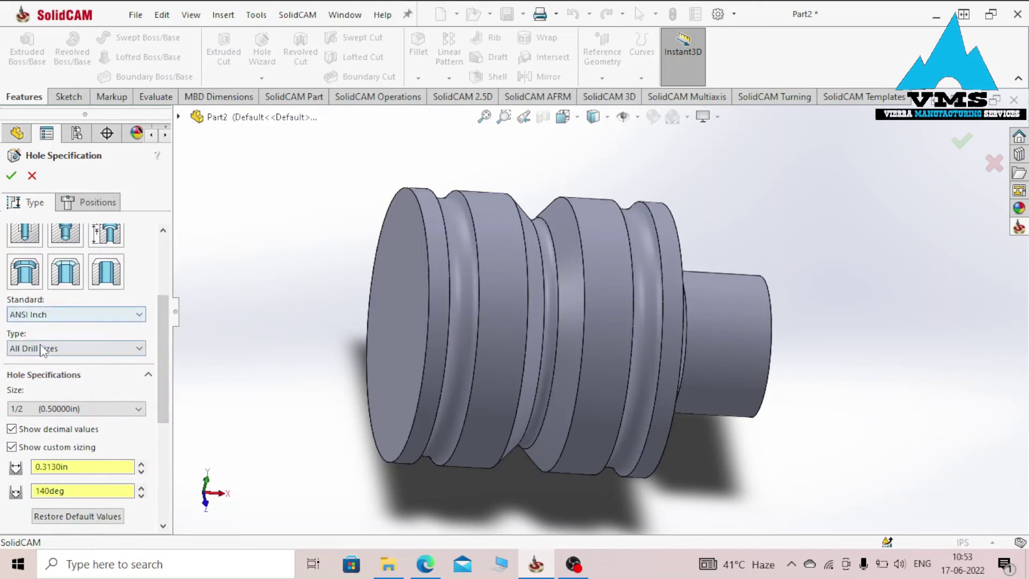
pyautogui.scroll(-2, 81, 343)
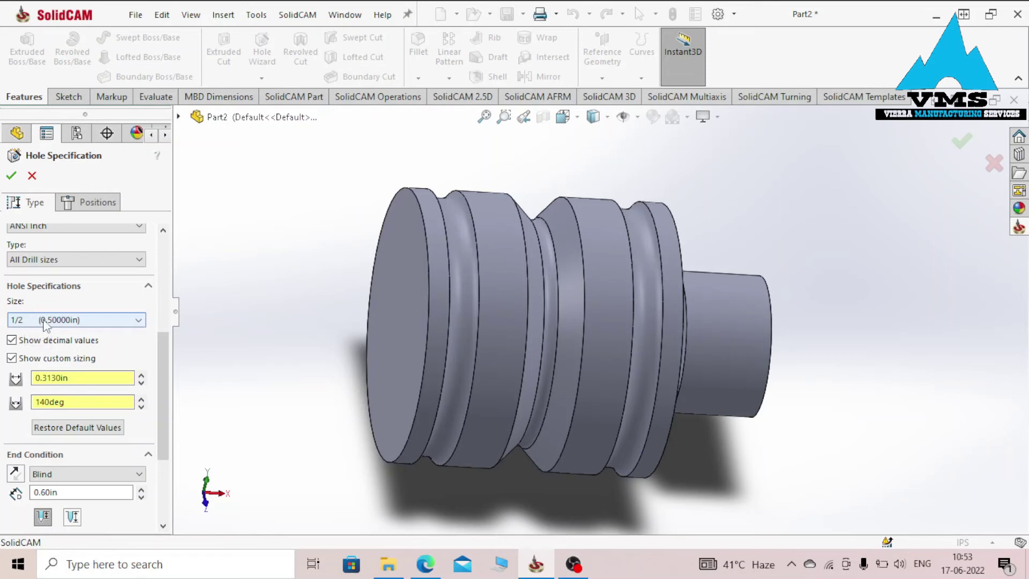
pyautogui.moveTo(156, 349); pyautogui.dragTo(162, 366)
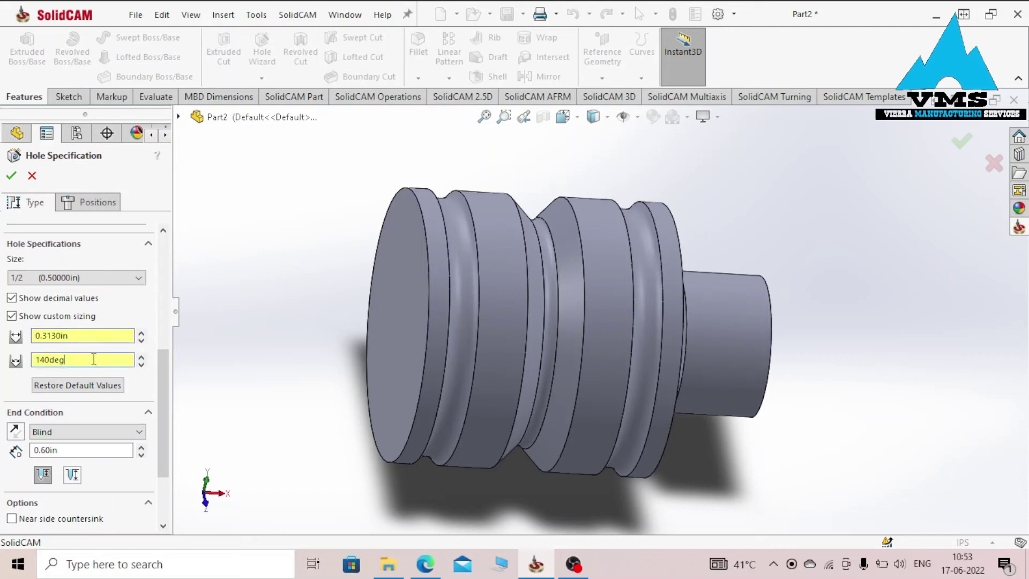
pyautogui.scroll(-3, 158, 390)
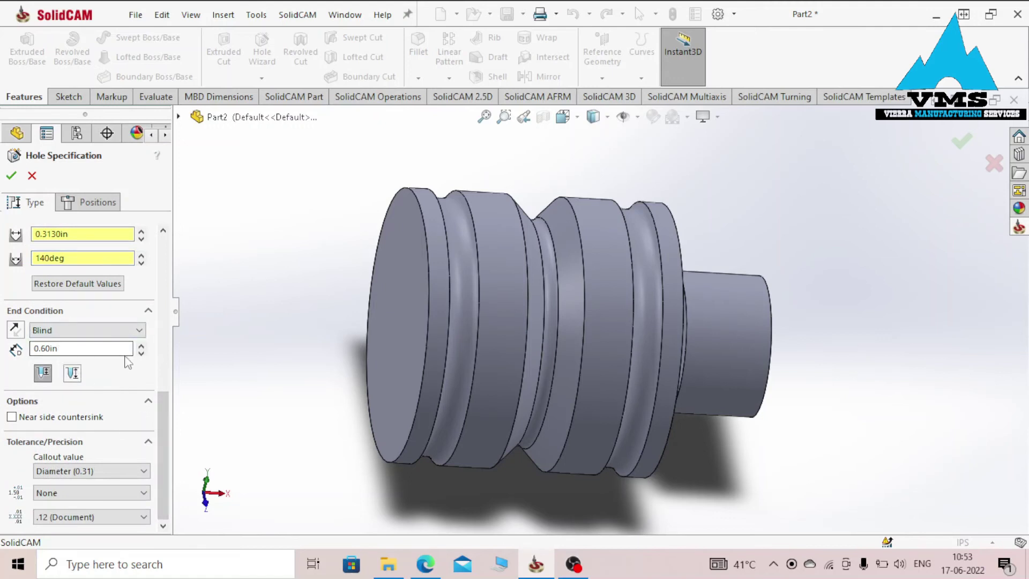
# Position the drilled hole at the origin on the large body's flat end face and create it.
pyautogui.click(99, 200)
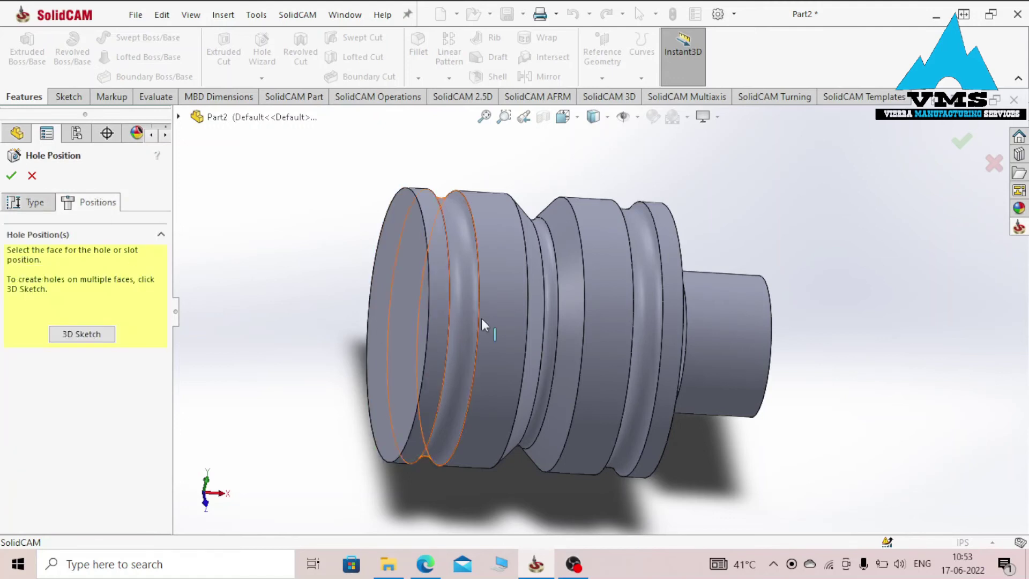
pyautogui.click(397, 288)
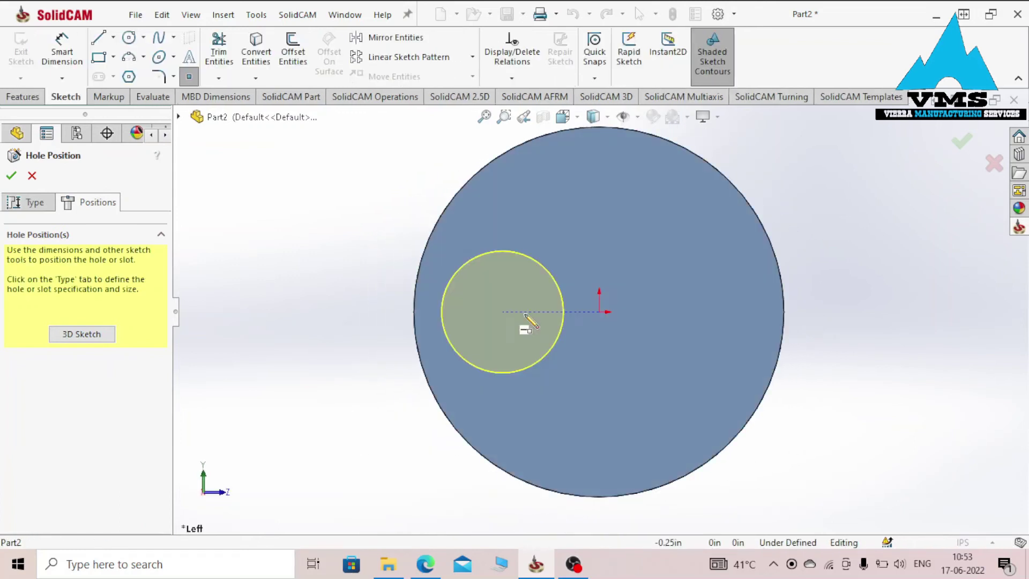
pyautogui.click(599, 312)
pyautogui.click(599, 312)
pyautogui.click(12, 177)
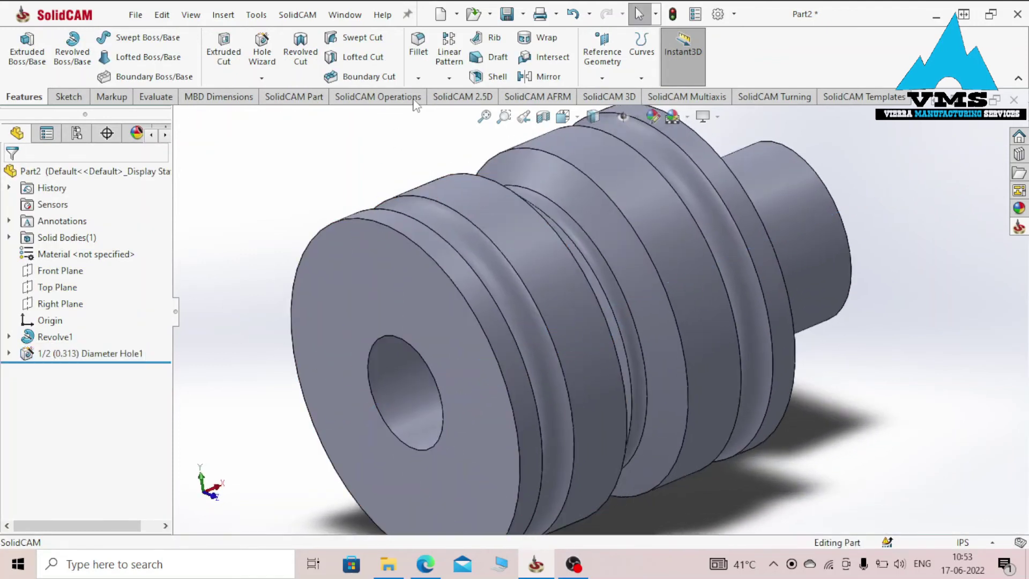
# Chamfer the drilled hole's mouth edge by 0.045 in at 45°.
pyautogui.click(418, 78)
pyautogui.write('.045')
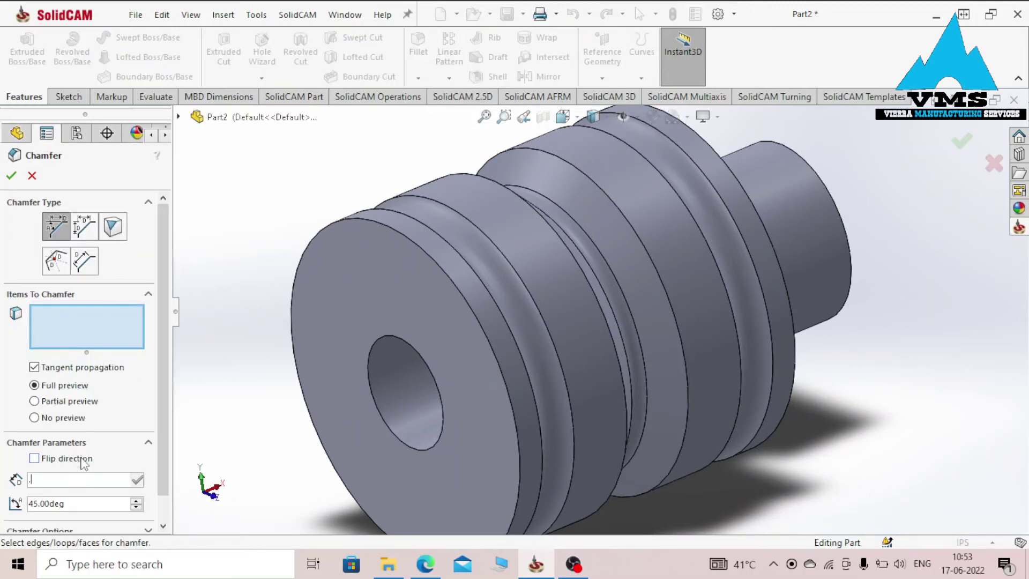
pyautogui.click(369, 368)
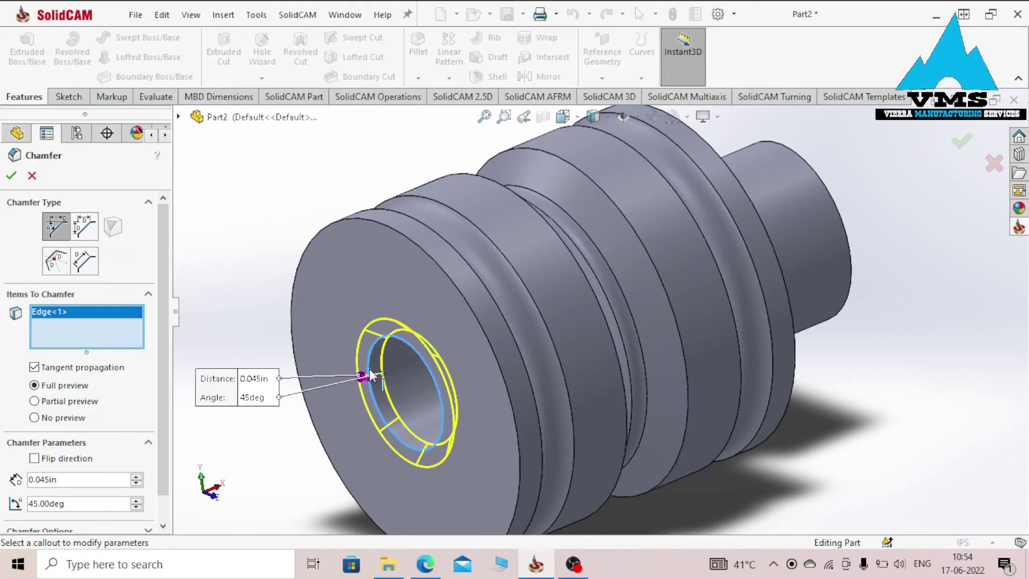
pyautogui.click(11, 172)
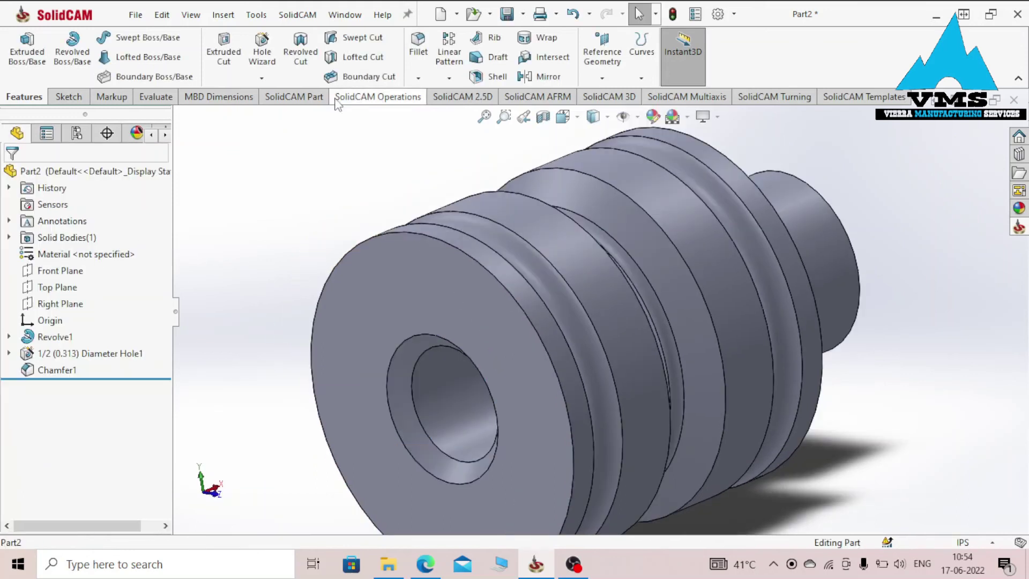
# Start a Thread feature on the hole edge at the inner end of the chamfer, with a Blind end condition.
pyautogui.click(261, 80)
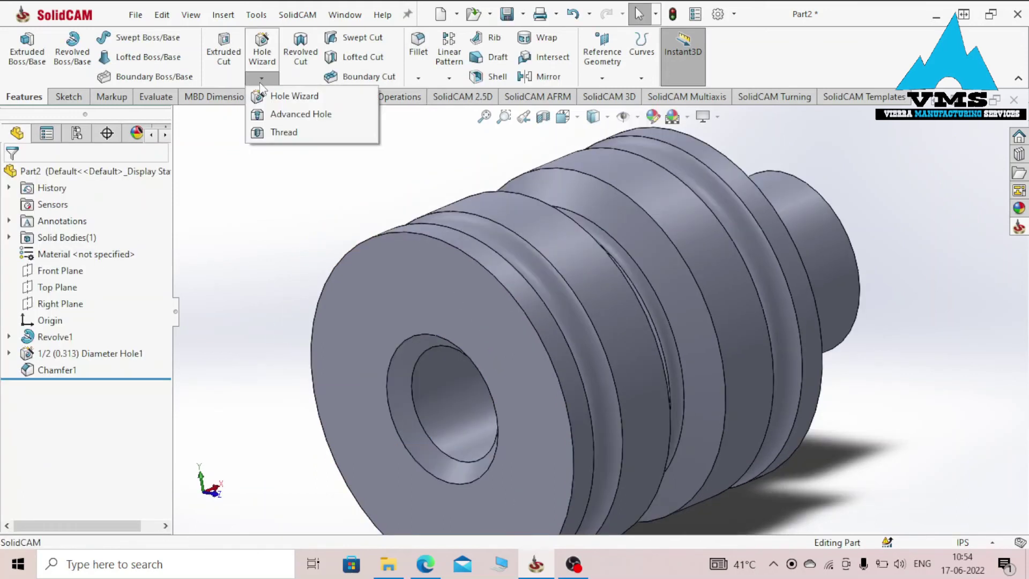
pyautogui.click(284, 132)
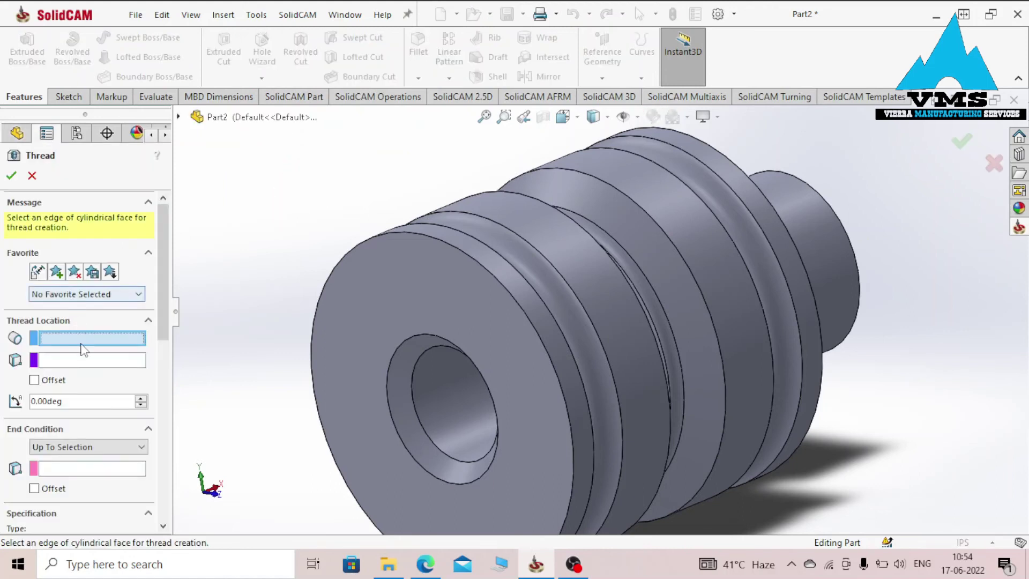
pyautogui.click(418, 425)
pyautogui.click(62, 302)
pyautogui.click(62, 315)
# Check the drawing's 3/8-16 UNC thread callout and set the thread depth to 0.35 in.
pyautogui.hotkey('alt', 'Tab')
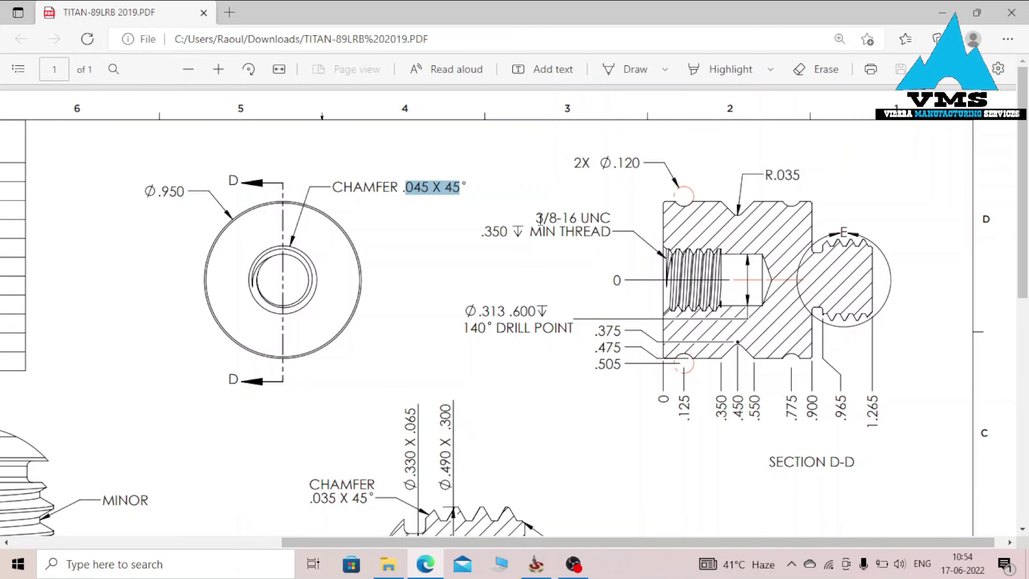
pyautogui.moveTo(557, 218); pyautogui.dragTo(526, 217)
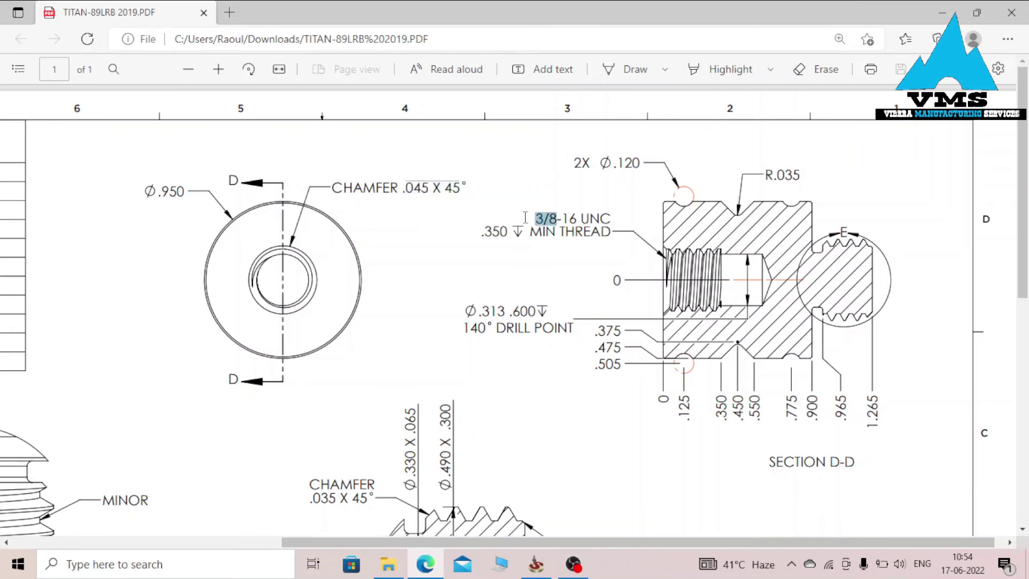
pyautogui.click(583, 212)
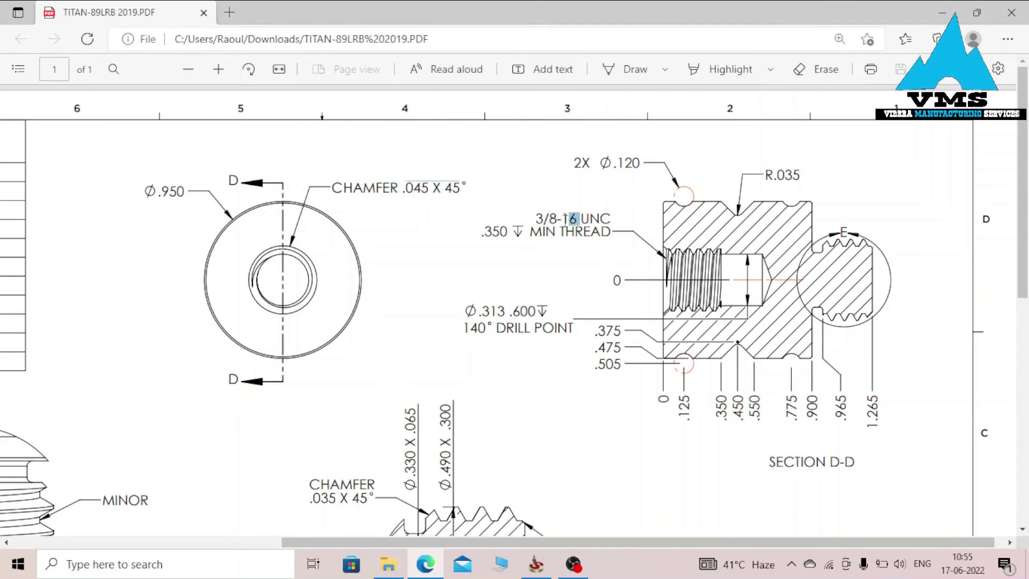
pyautogui.click(514, 246)
pyautogui.hotkey('alt', 'Tab')
pyautogui.write('.35')
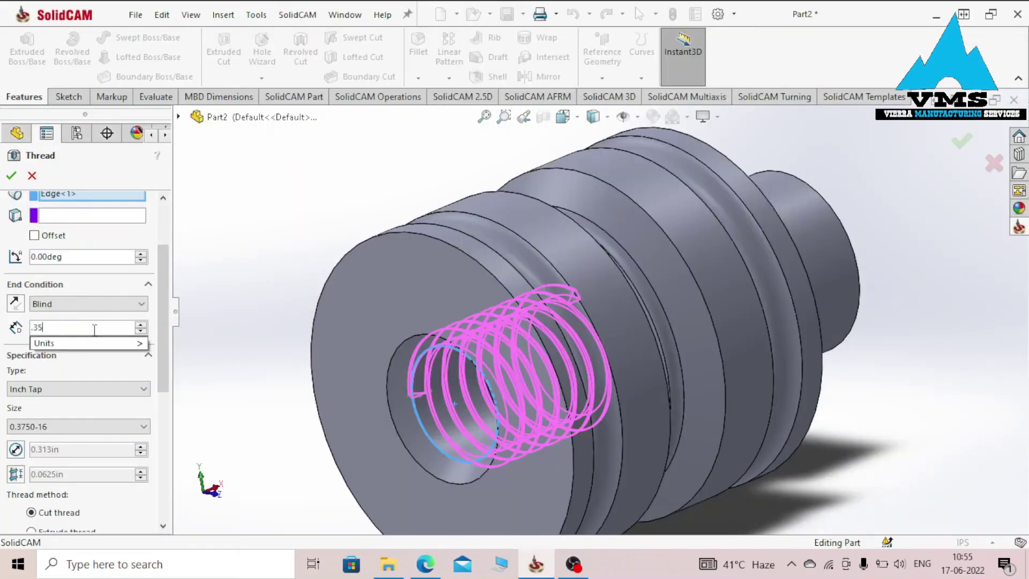
pyautogui.press('Return')
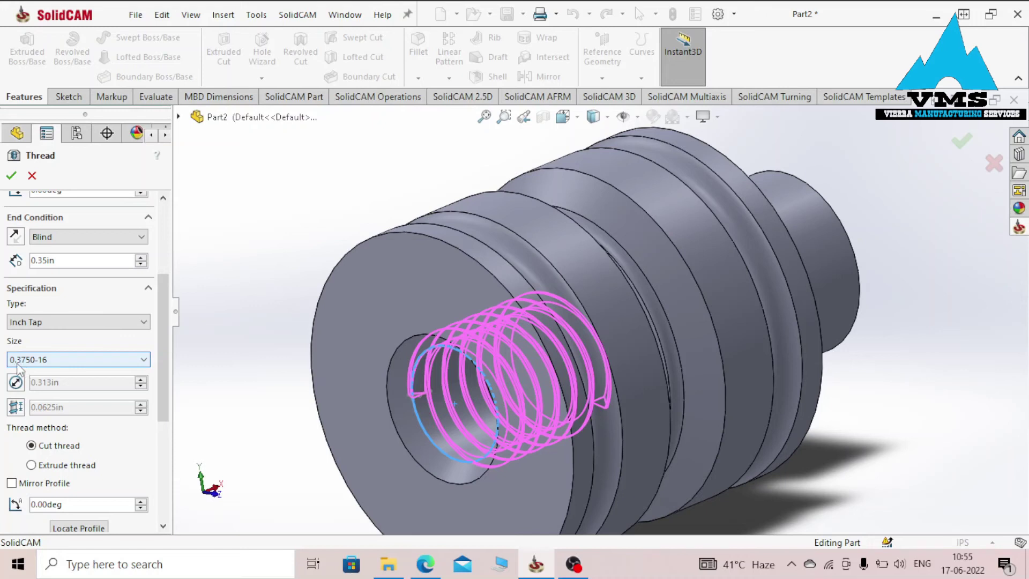
# Offset the thread's start by 0.20 in and reverse the offset so it begins outside the hole.
pyautogui.scroll(-2, 160, 330)
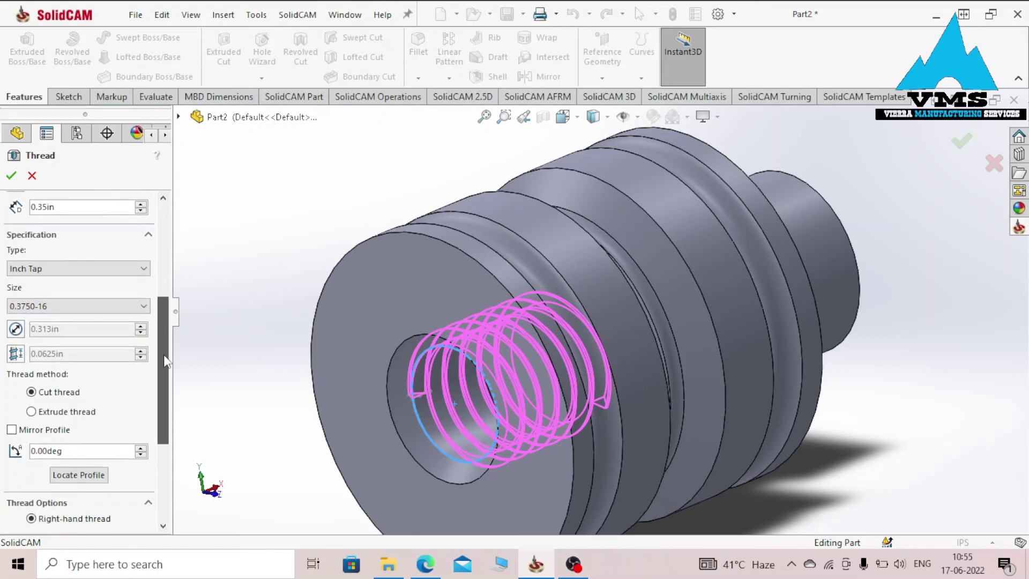
pyautogui.scroll(5, 160, 330)
pyautogui.click(34, 291)
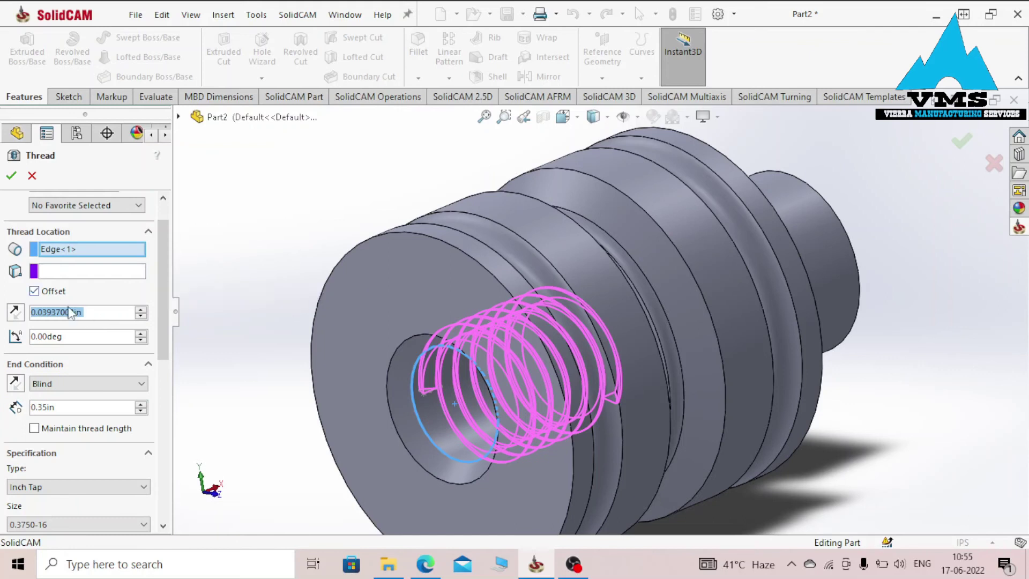
pyautogui.write('.2')
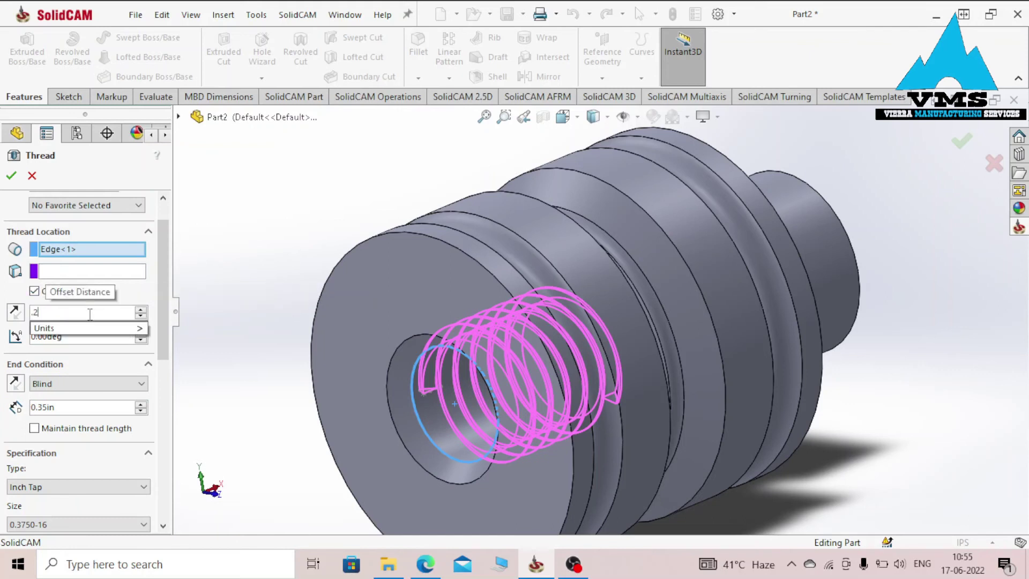
pyautogui.press('Return')
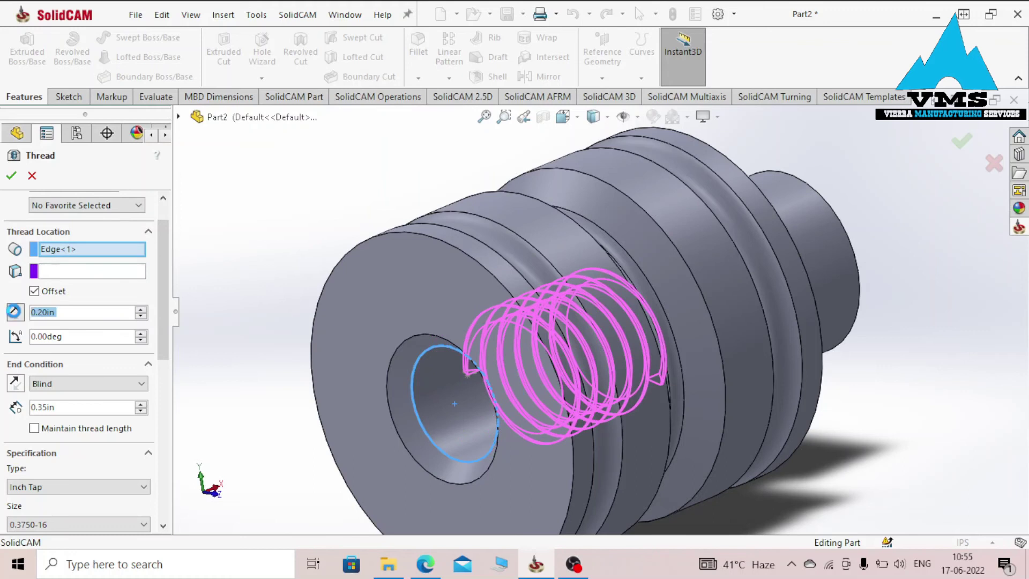
pyautogui.click(15, 313)
# Add 0.2 in to the thread depth, making it 0.55 in, and create the Inch Tap 0.3750-16 cut thread.
pyautogui.scroll(-2, 159, 304)
pyautogui.click(78, 320)
pyautogui.press('BackSpace')
pyautogui.press('BackSpace')
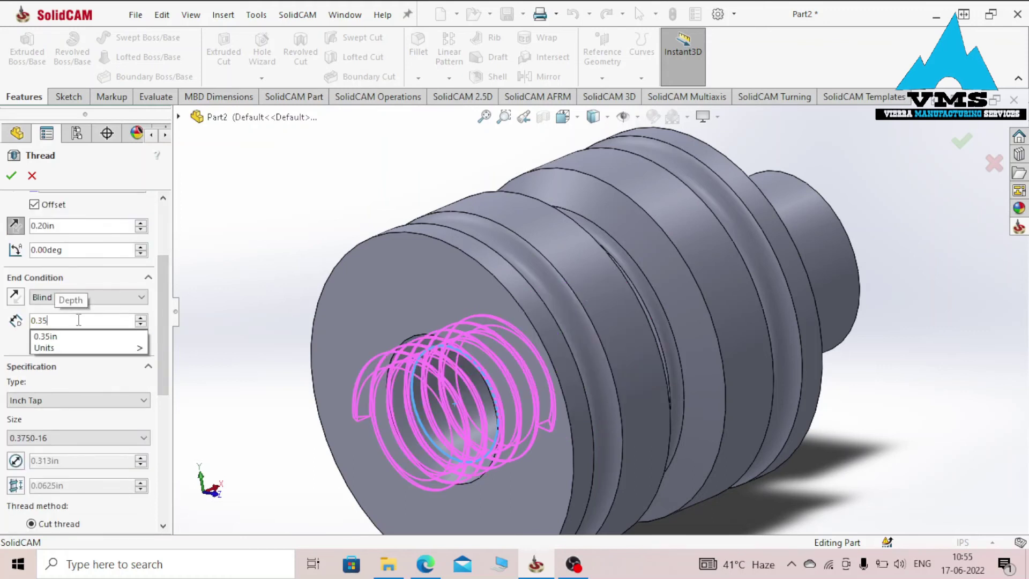
pyautogui.write('+.2')
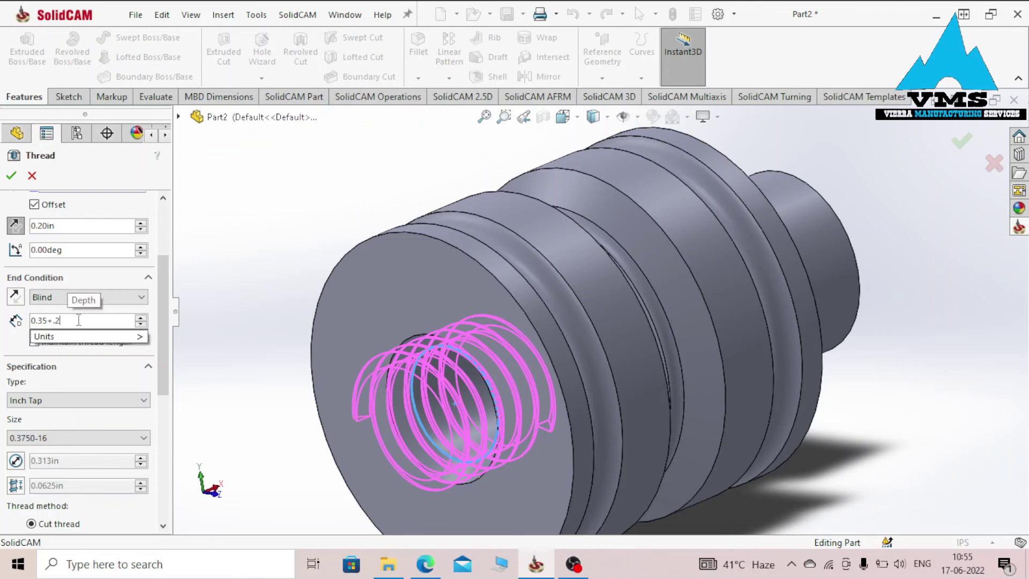
pyautogui.press('Return')
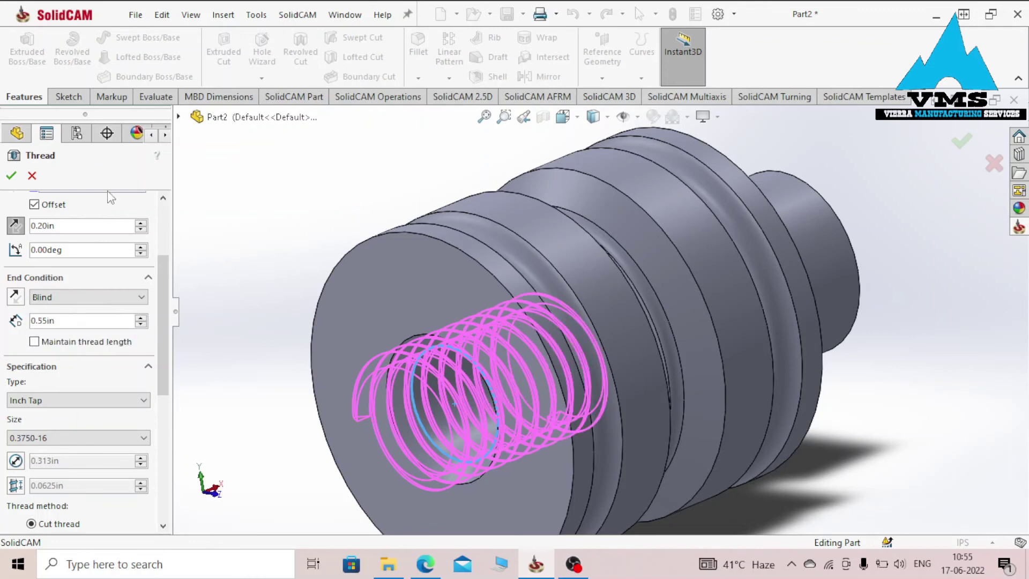
pyautogui.click(11, 176)
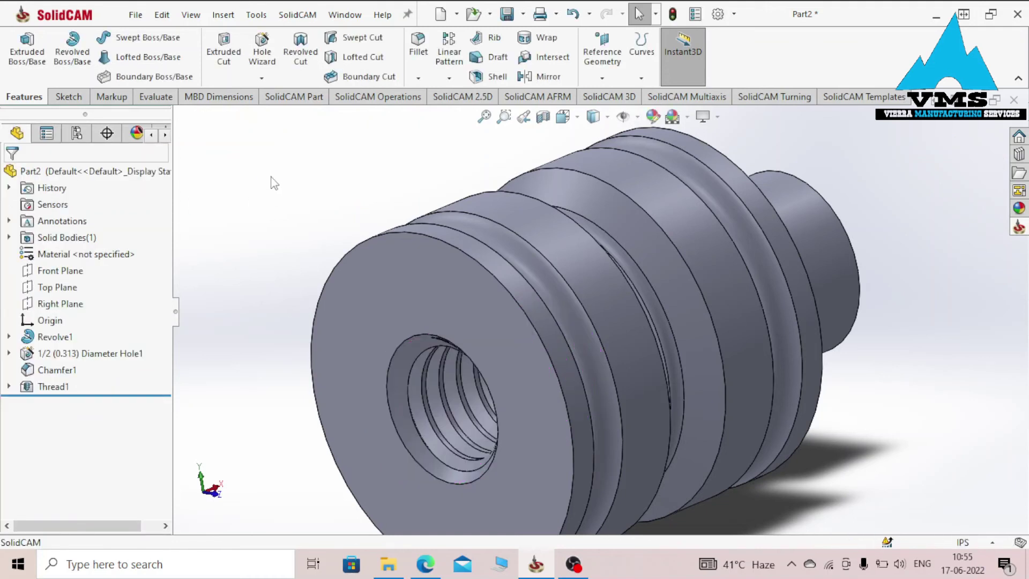
# Chamfer both end edges of the stud by selecting its cylindrical face, using 0.045 in at 45°.
pyautogui.moveTo(372, 248); pyautogui.dragTo(585, 207, button='middle')
pyautogui.click(433, 117)
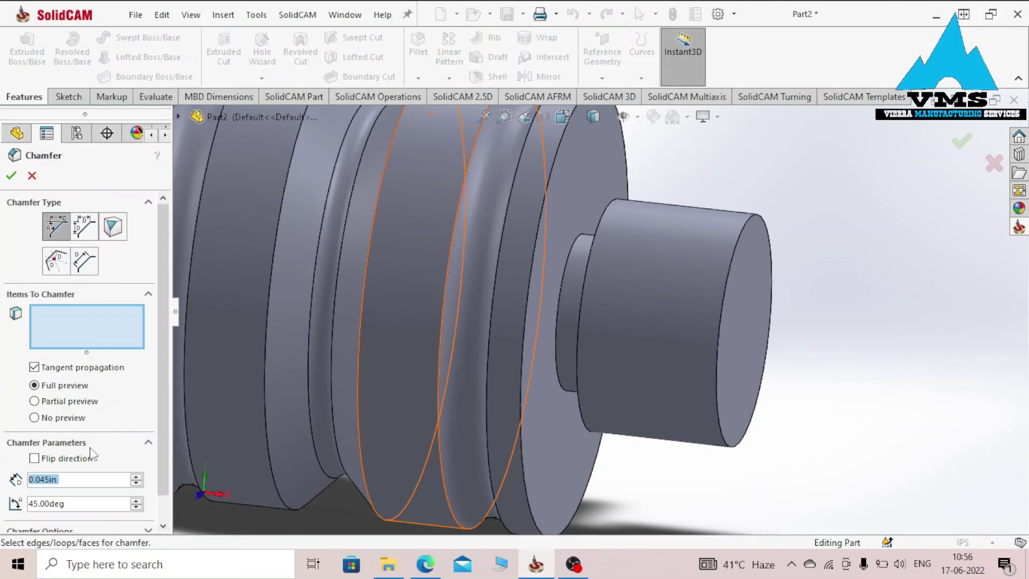
pyautogui.click(680, 285)
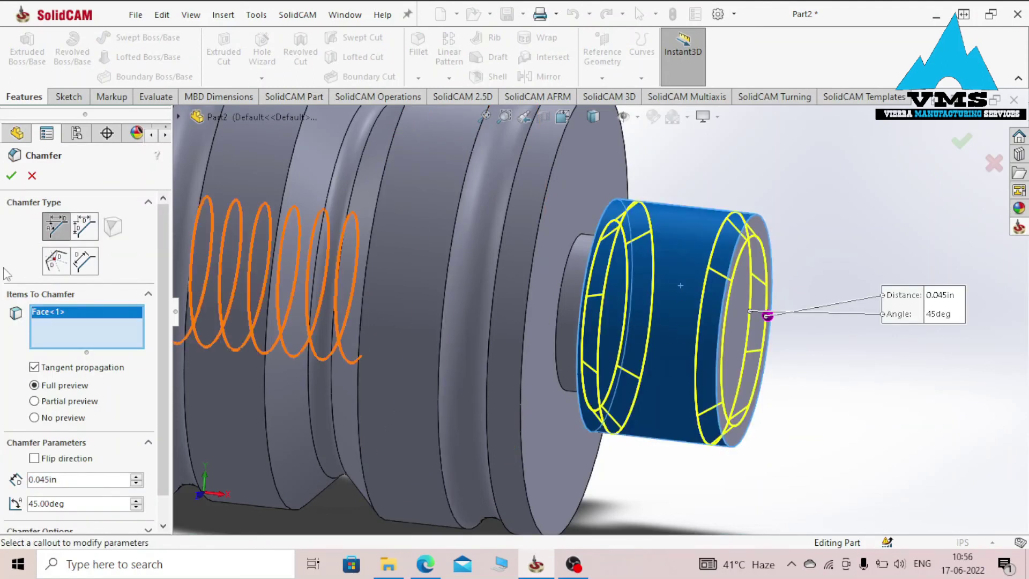
pyautogui.click(10, 176)
# Chamfer the outer circular edges on both end faces of the large cylindrical body, using 0.01 in at 45°.
pyautogui.click(418, 78)
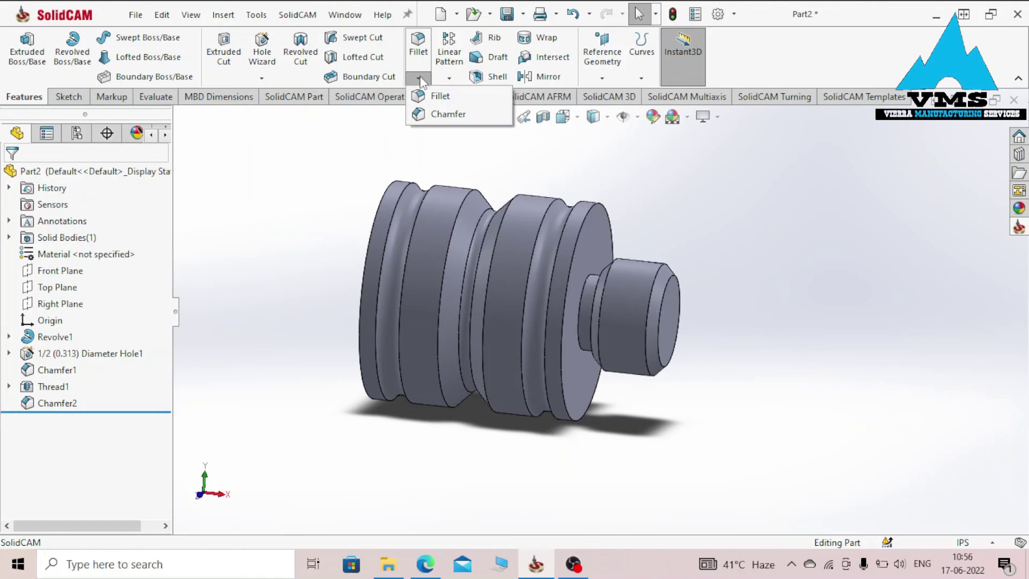
pyautogui.click(437, 114)
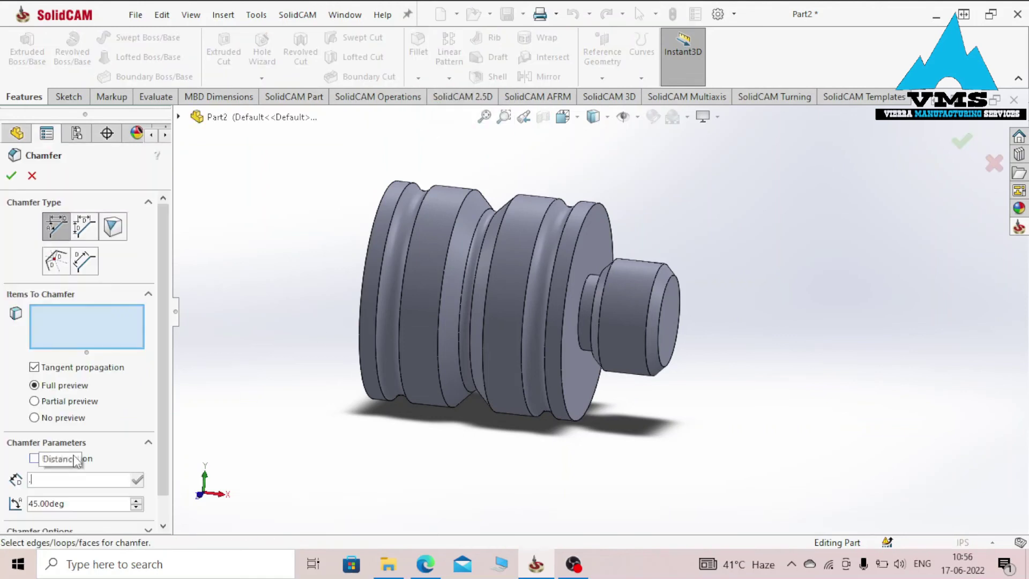
pyautogui.write('.01')
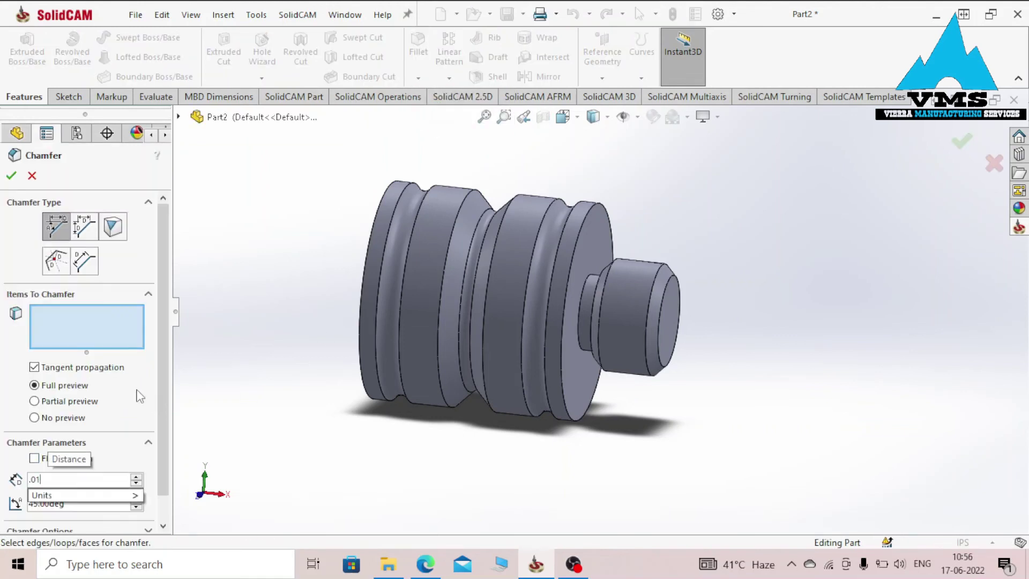
pyautogui.press('Return')
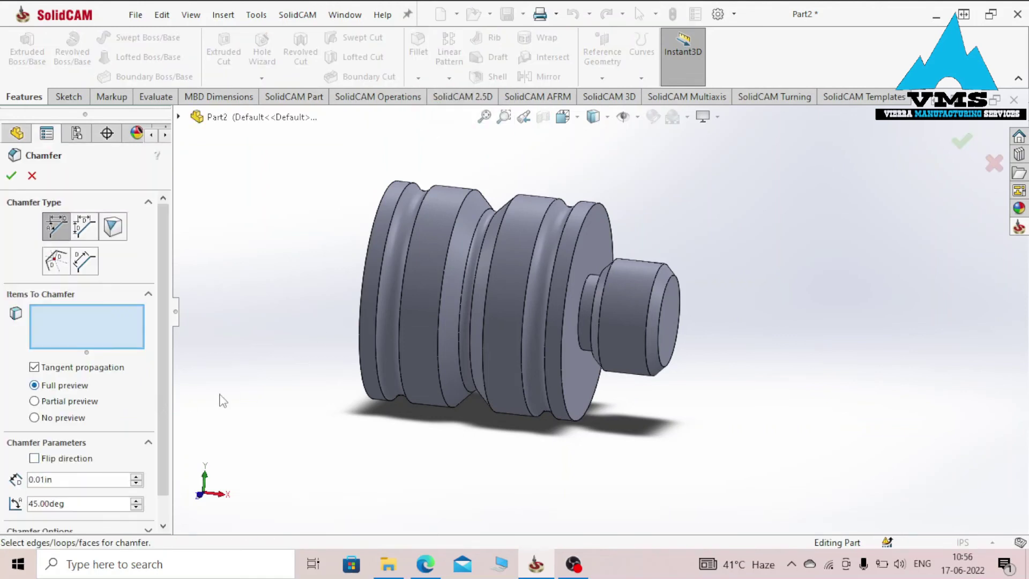
pyautogui.click(577, 236)
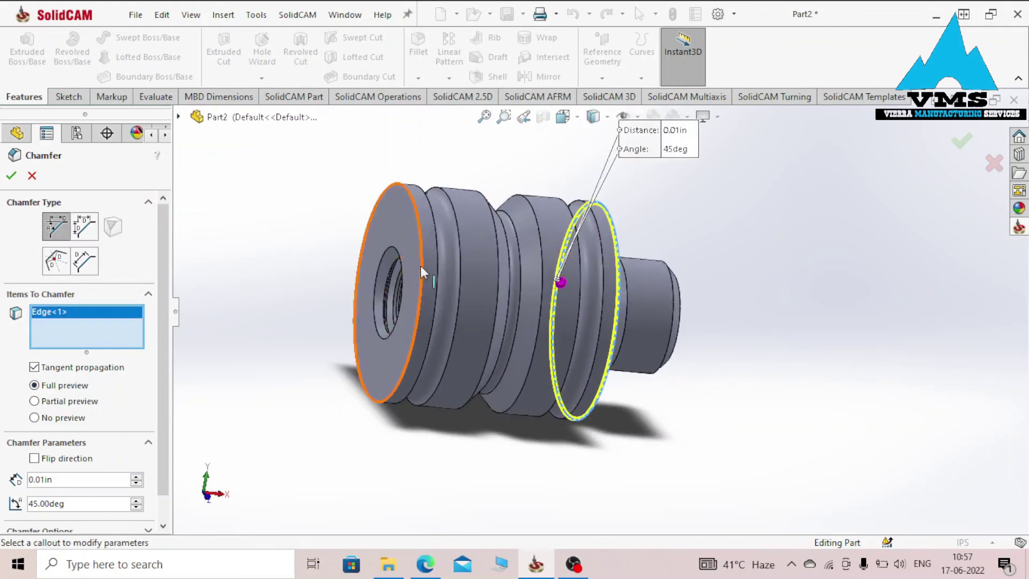
pyautogui.click(422, 261)
pyautogui.moveTo(422, 261); pyautogui.dragTo(307, 310, button='middle')
pyautogui.click(12, 174)
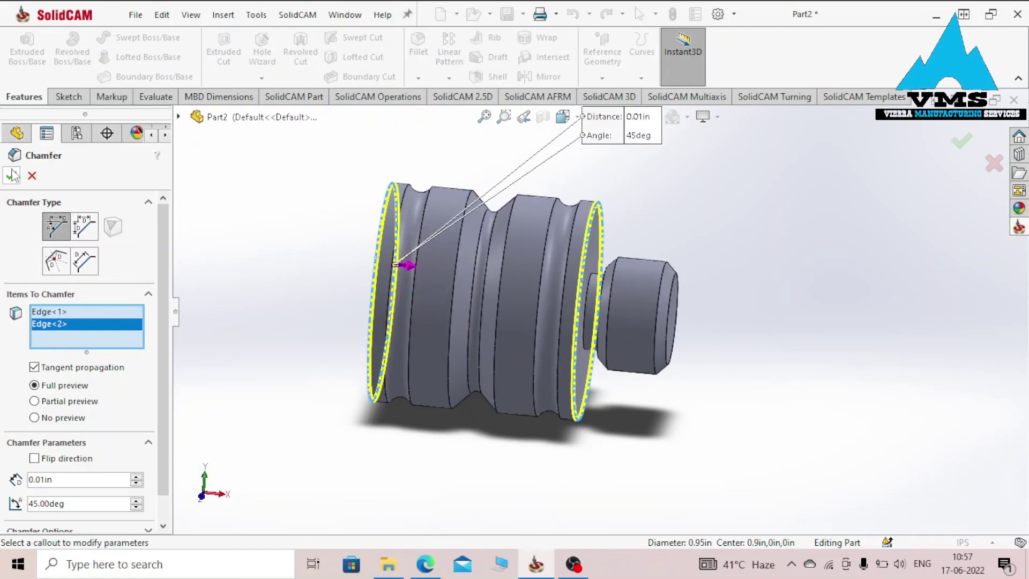
# Assign the aluminium alloy 6061-T6 (SS) as the part's material.
pyautogui.hotkey('ctrl', '7')
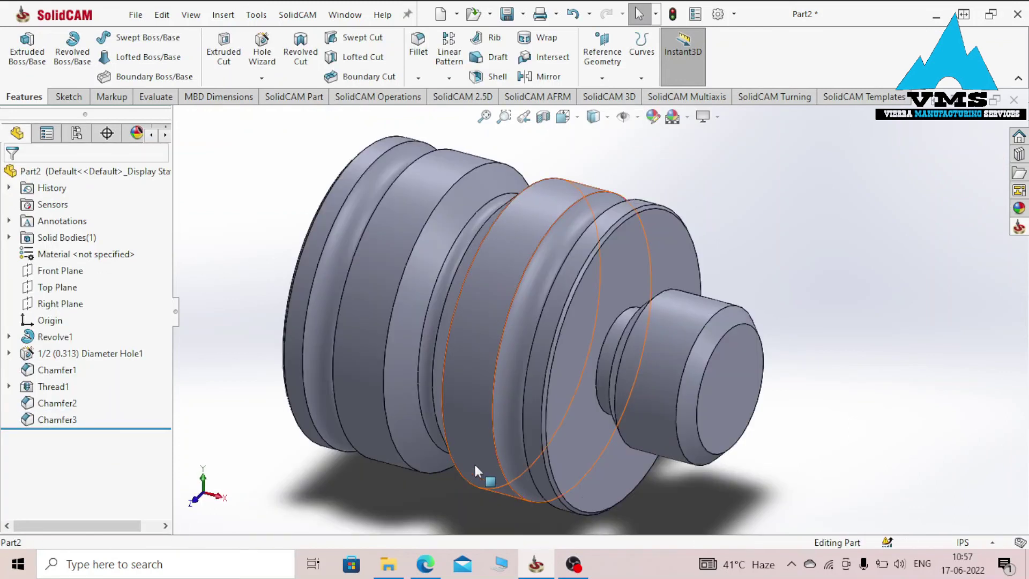
pyautogui.click(65, 256)
pyautogui.rightClick(65, 263)
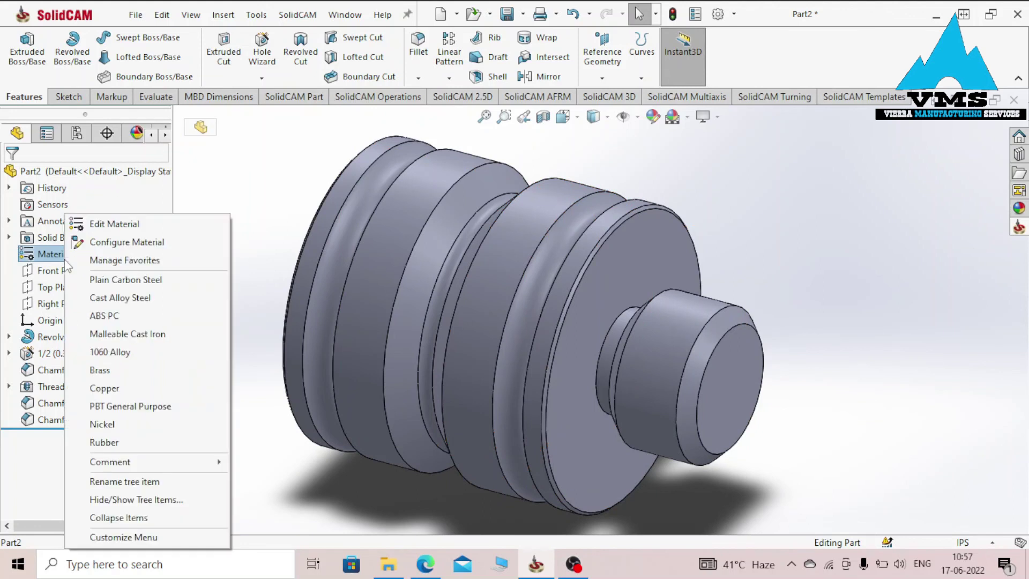
pyautogui.click(115, 223)
pyautogui.write('6061')
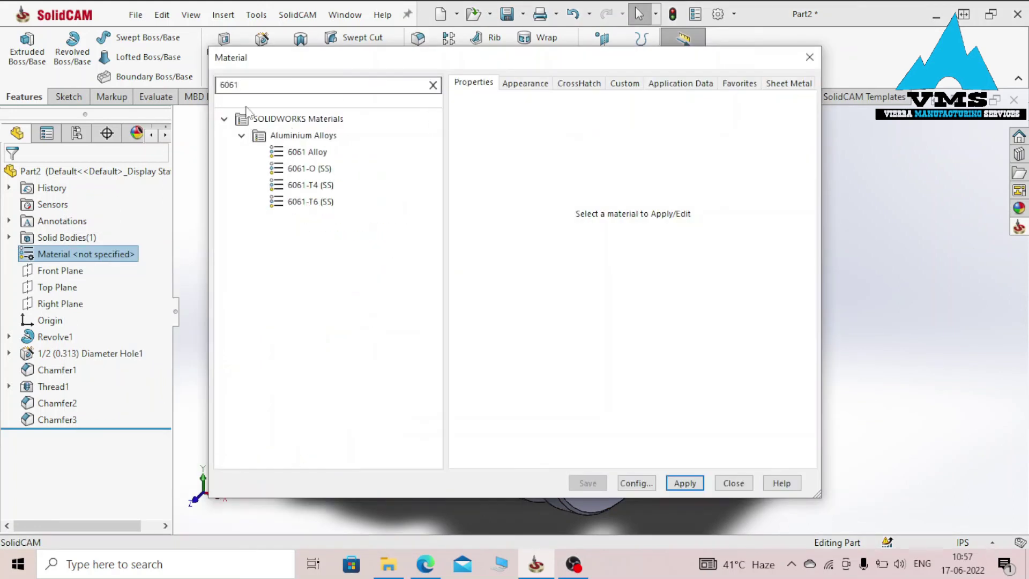
pyautogui.click(307, 202)
pyautogui.click(691, 484)
pyautogui.click(732, 482)
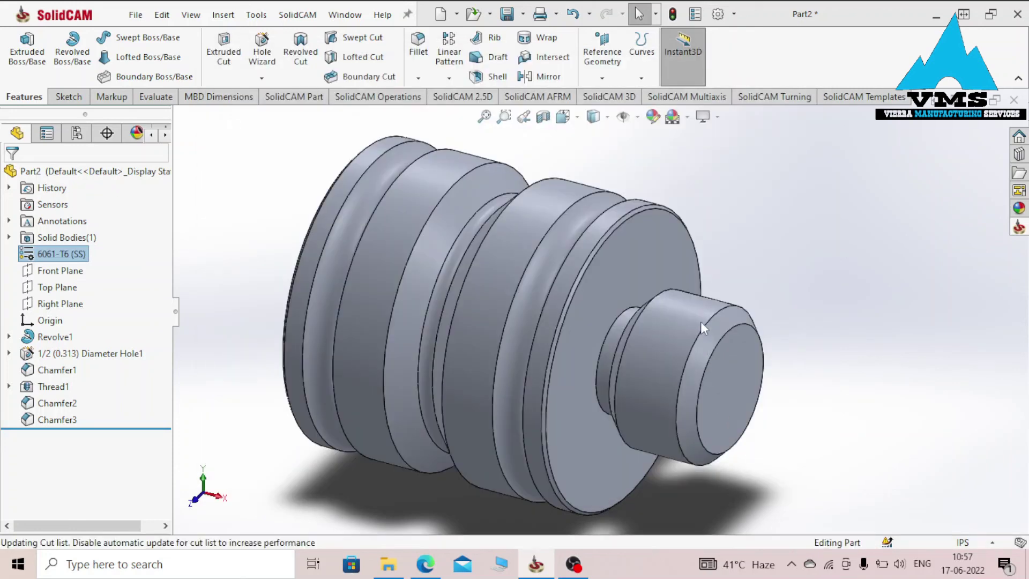
# Save the part in the Downloads folder as VMS PROJECT13.SLDPRT.
pyautogui.hotkey('ctrl', 's')
pyautogui.write('VMS PROJECT13.SLDPRT')
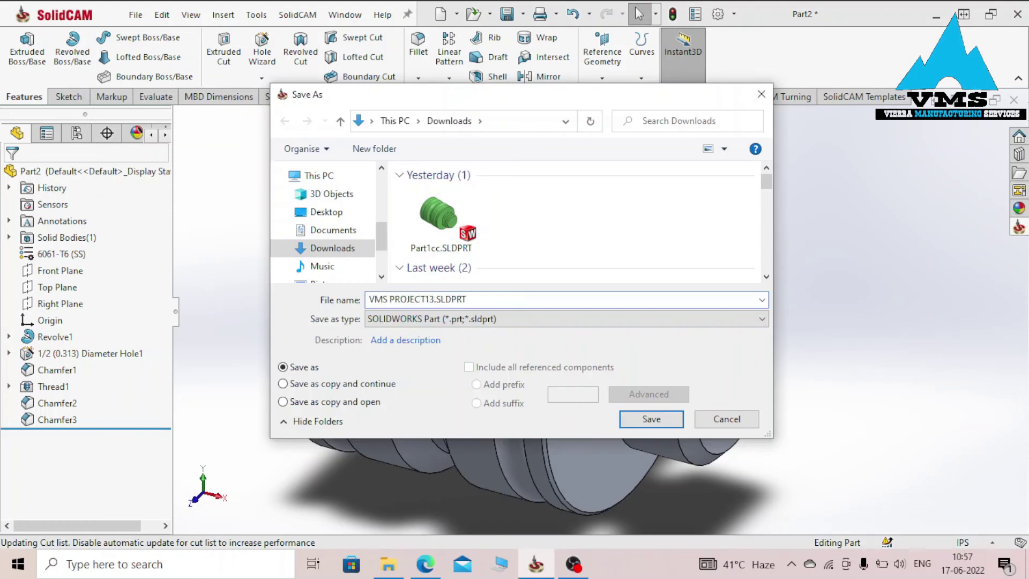
pyautogui.click(638, 418)
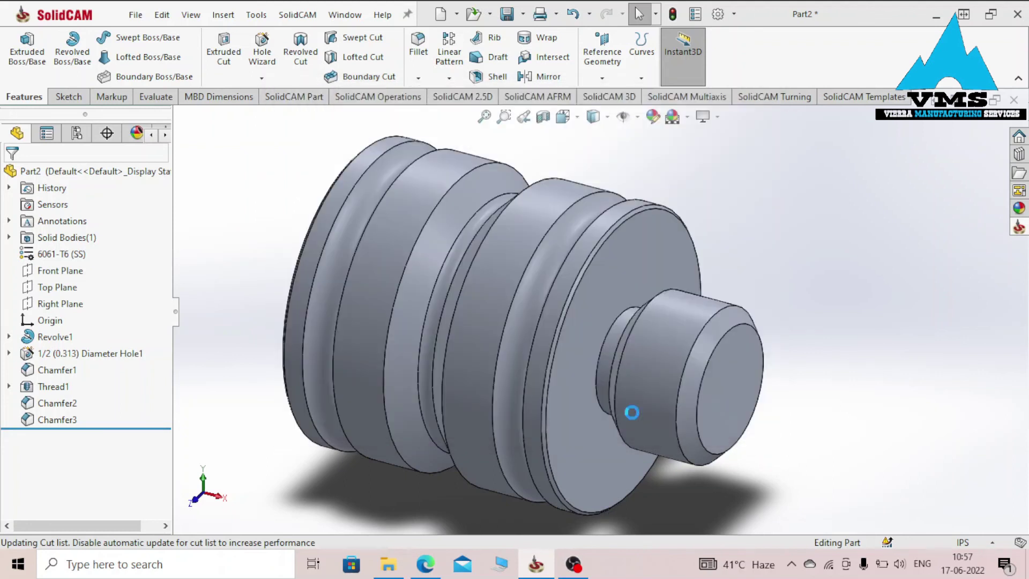
# Apply a light green colour appearance (RGB 128, 255, 138) to the whole solid body.
pyautogui.click(681, 323)
pyautogui.click(857, 258)
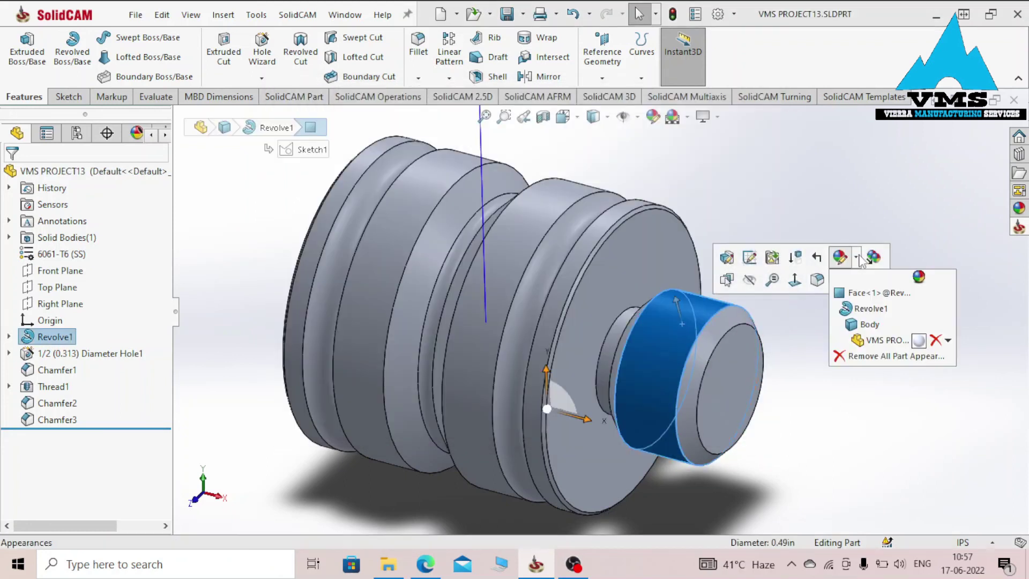
pyautogui.click(852, 327)
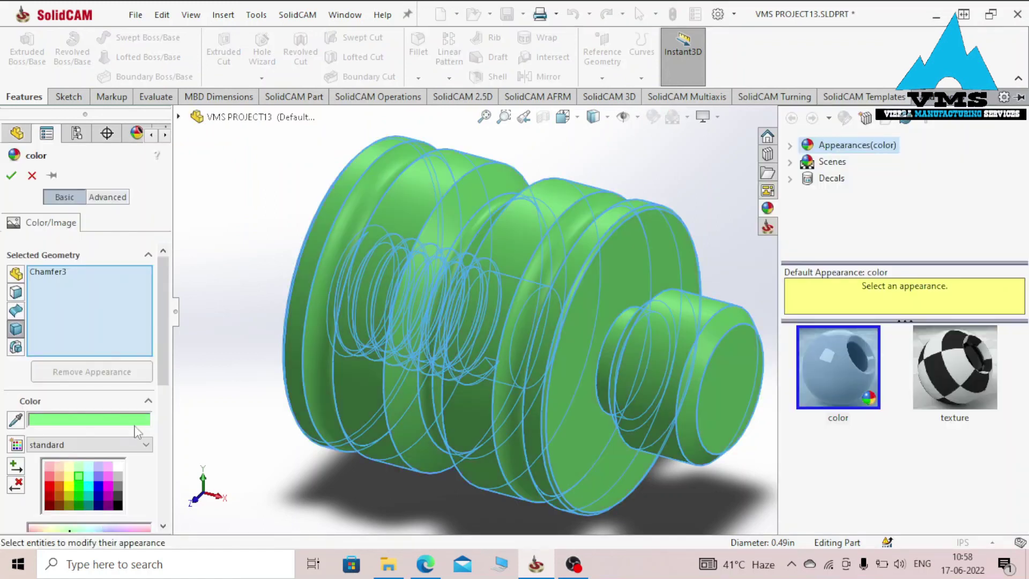
pyautogui.scroll(-3, 137, 431)
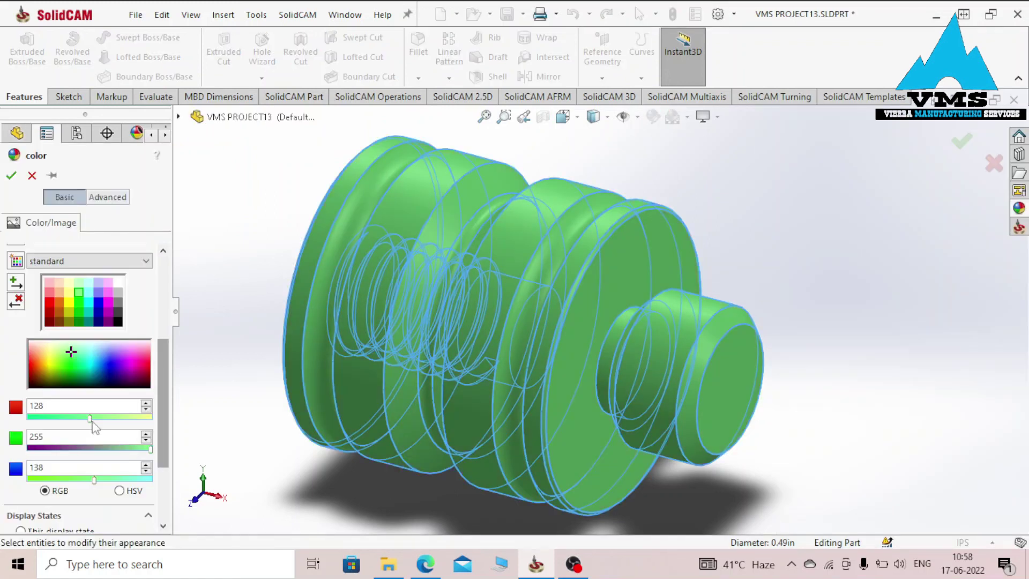
pyautogui.click(12, 175)
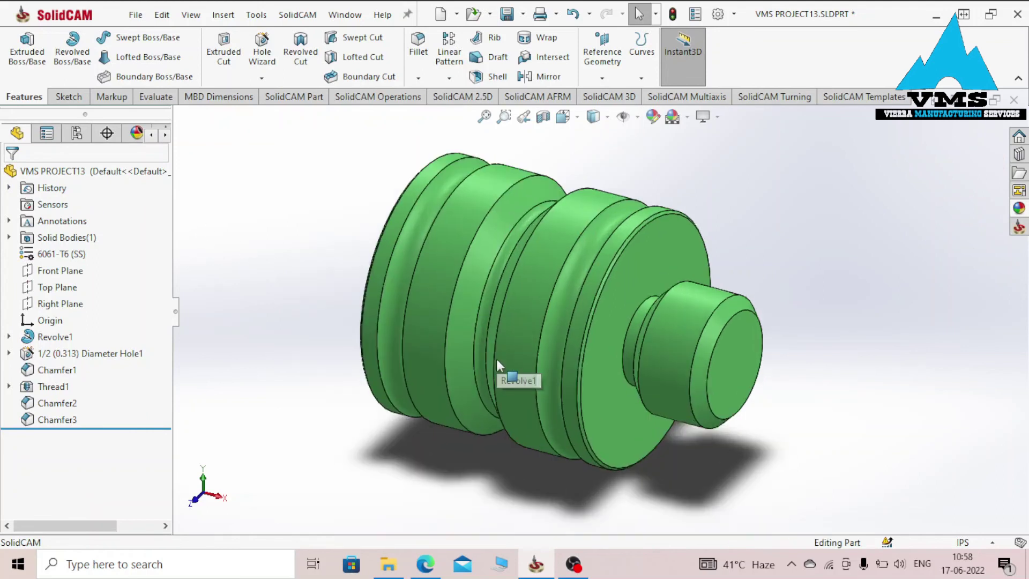